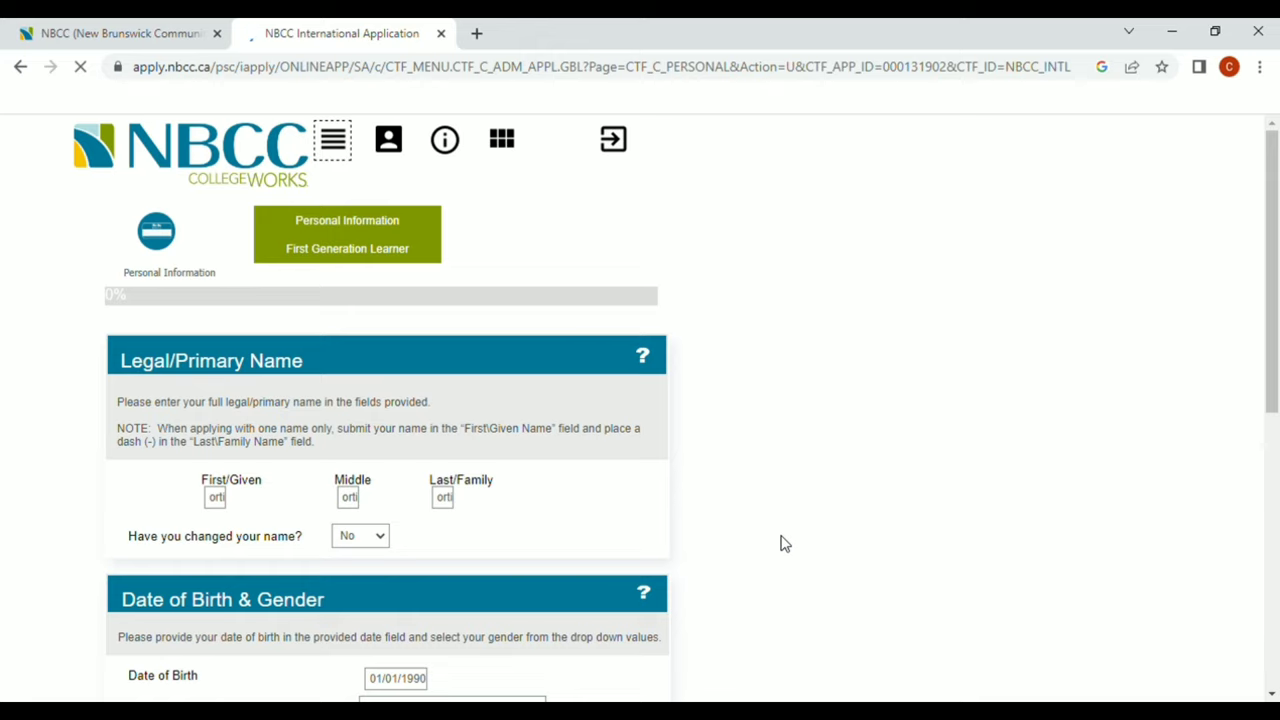
Scroll down past the completed legal name and 01/01/1990 birth date fields
scroll(785, 543, "down", 1)
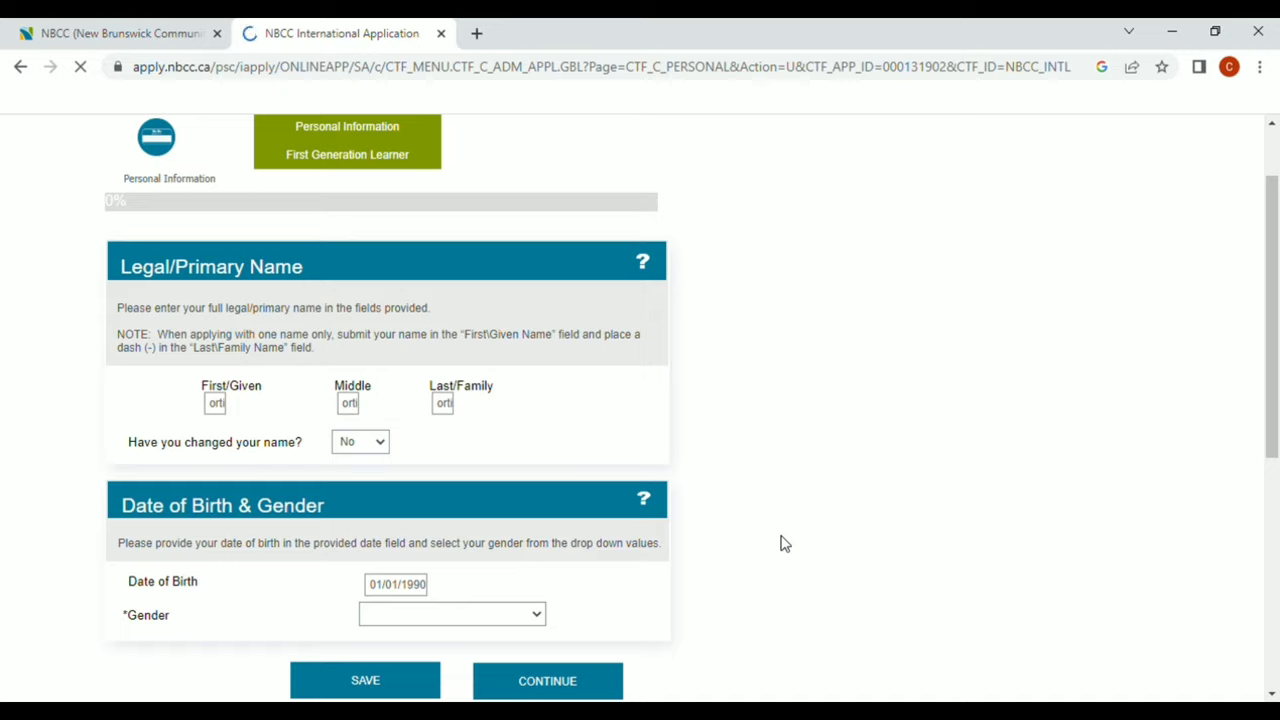
Answer No to the name-change question, choose Male for gender, and save the Personal Information page
left_click(380, 443)
left_click(373, 486)
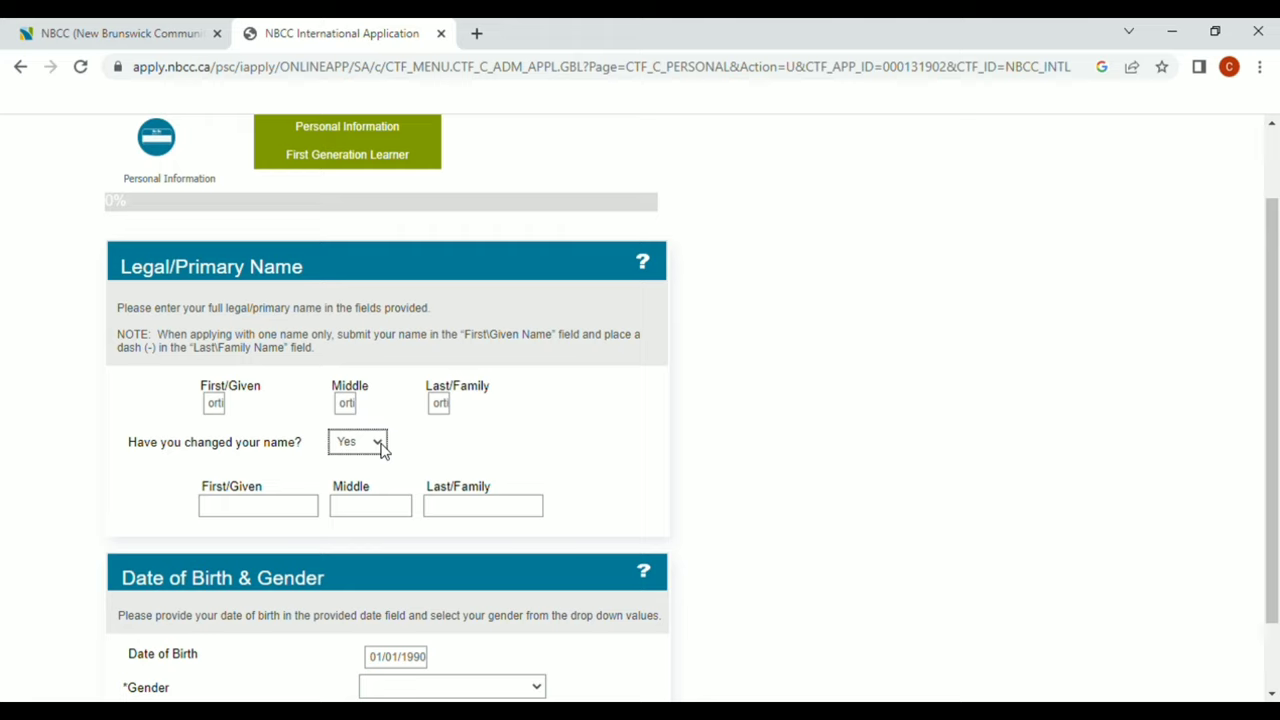
key("n")
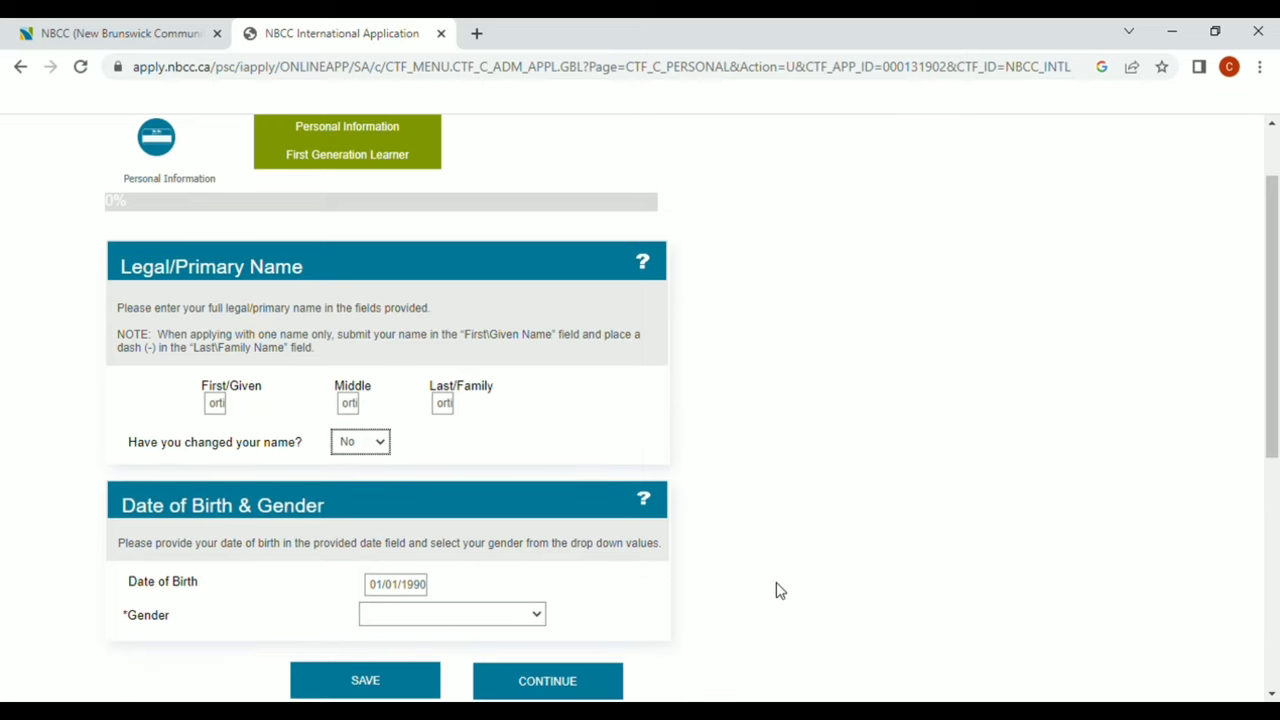
scroll(780, 590, "down", 1)
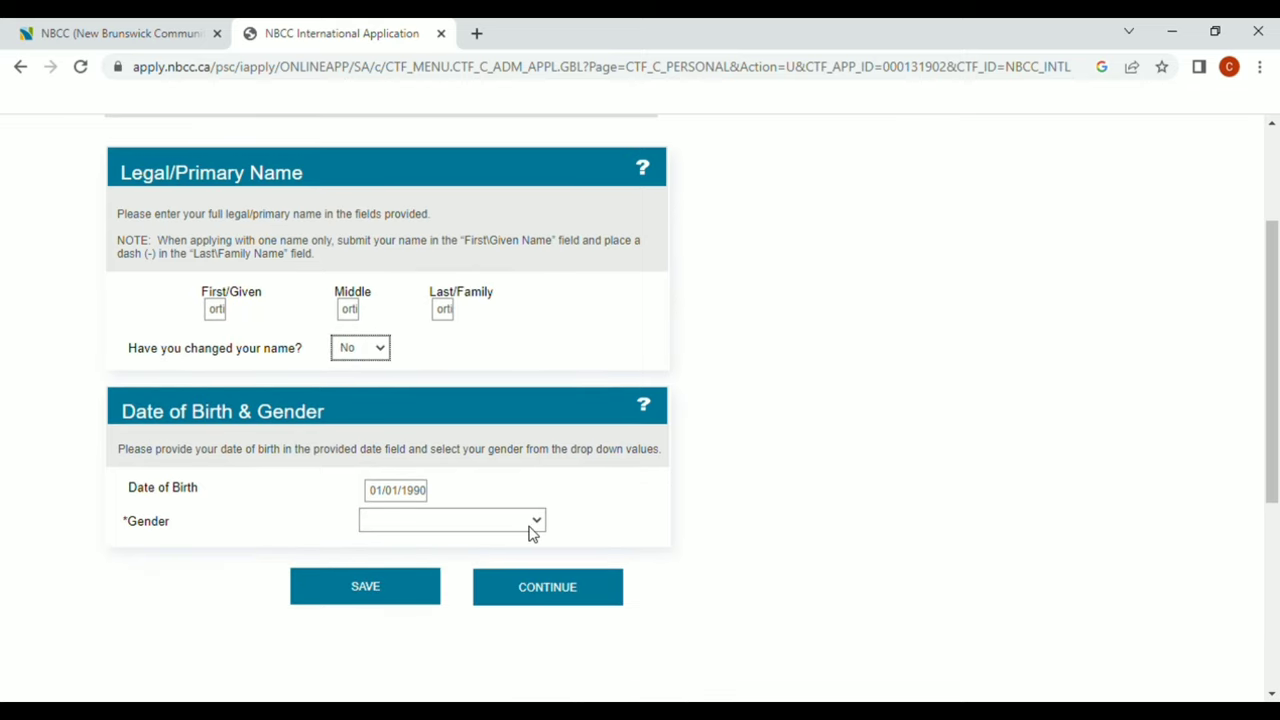
key("Tab")
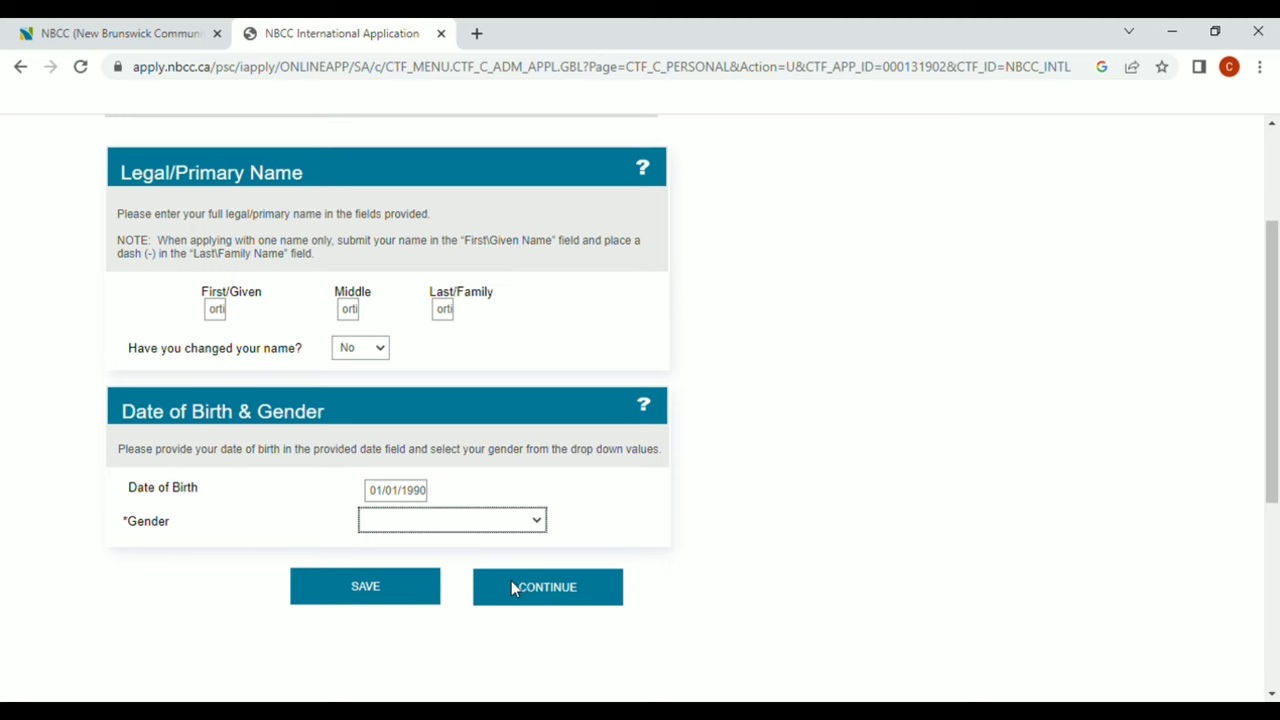
key("m")
left_click(511, 586)
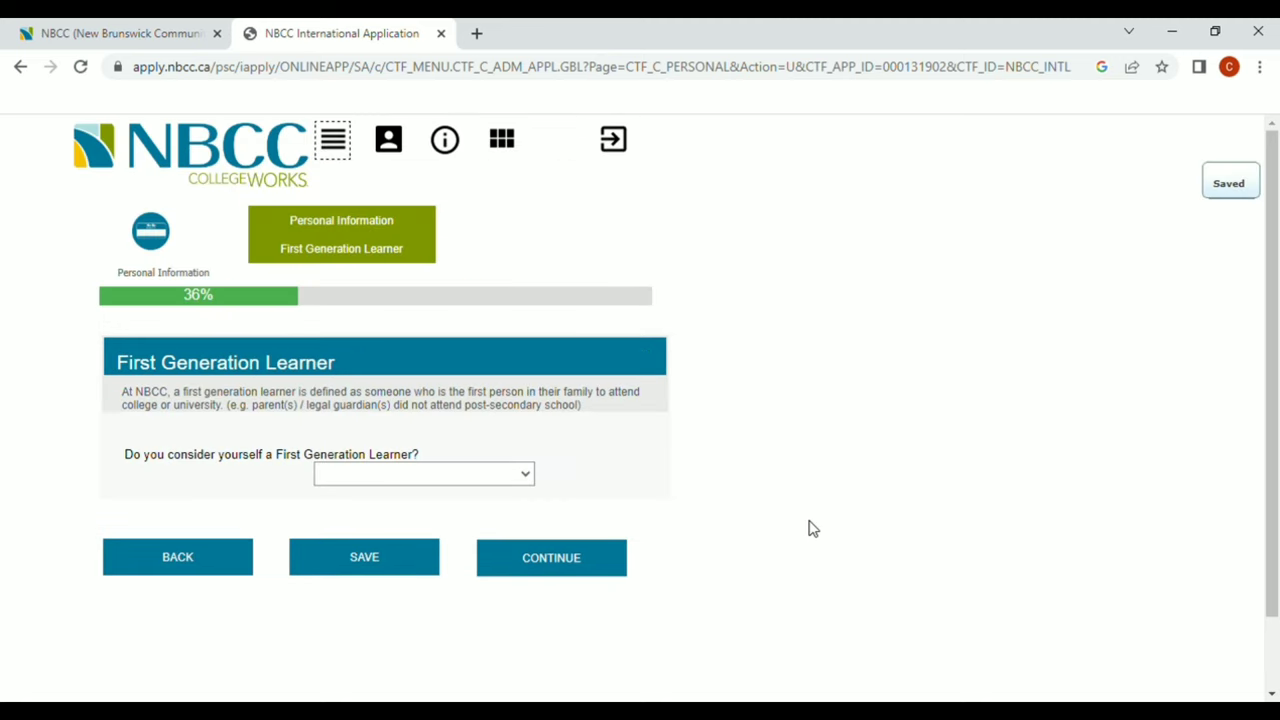
Answer No to the First Generation Learner question and continue
left_click(527, 484)
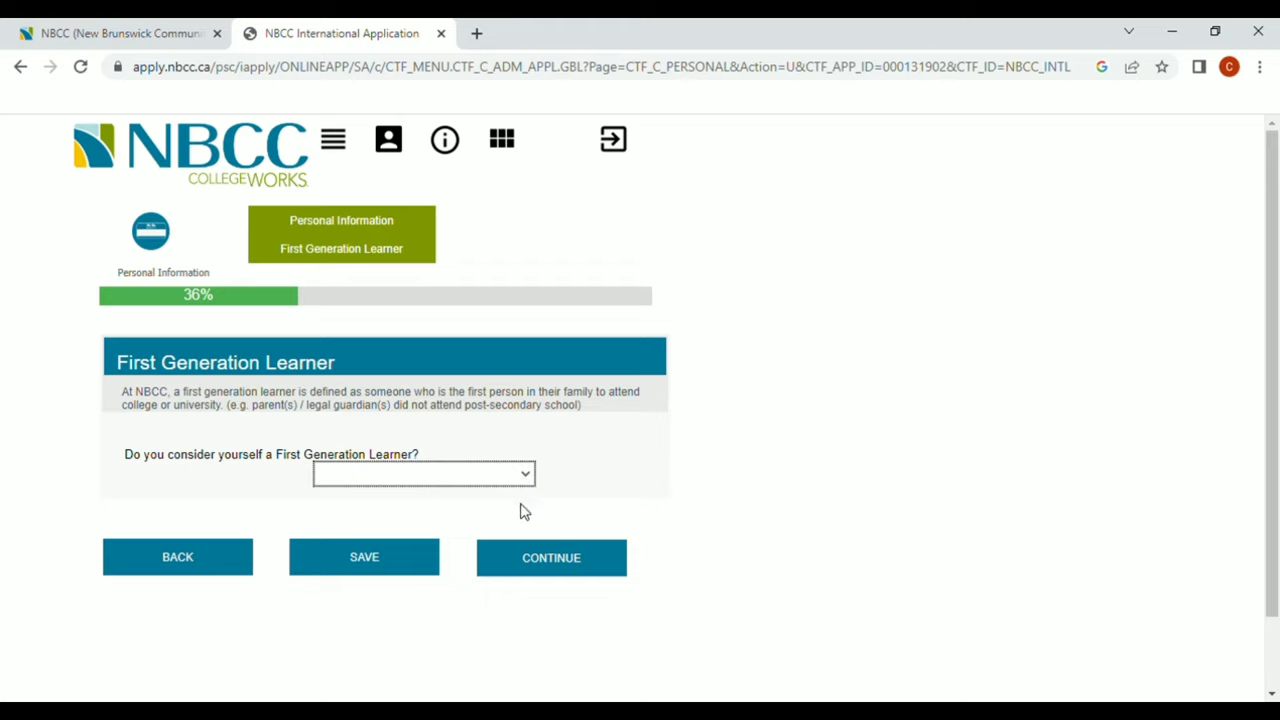
key("n")
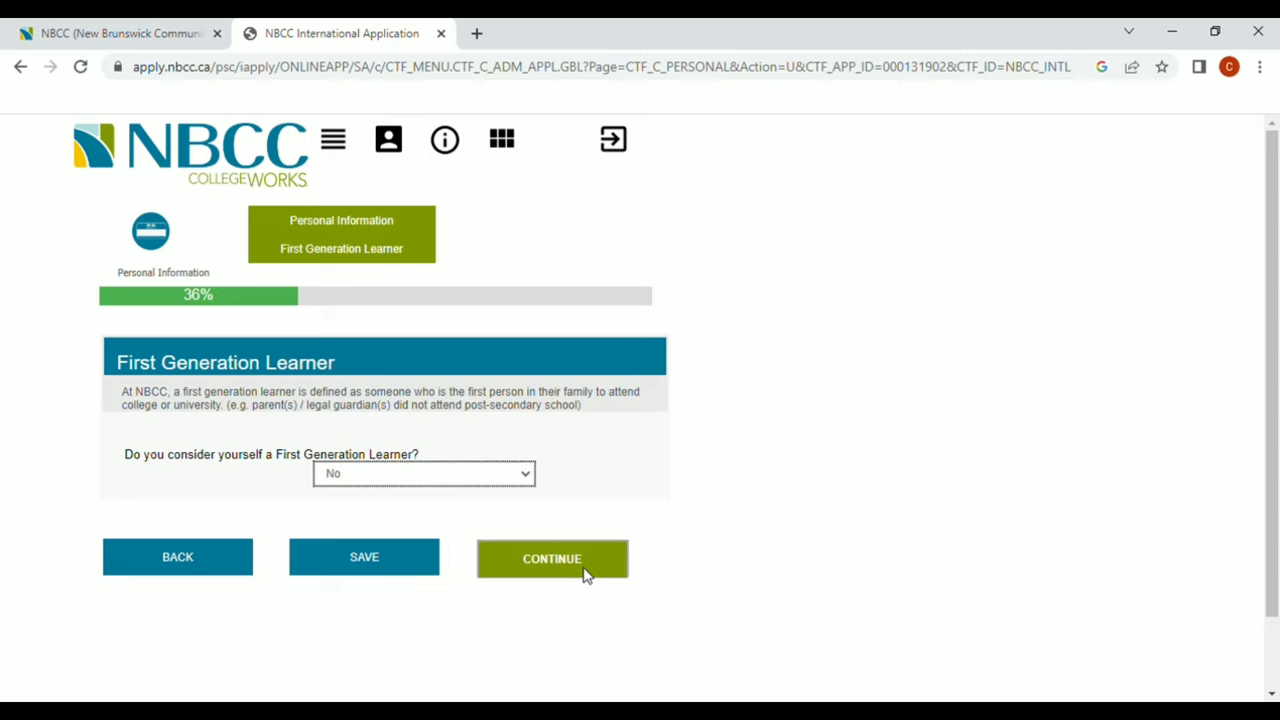
left_click(586, 574)
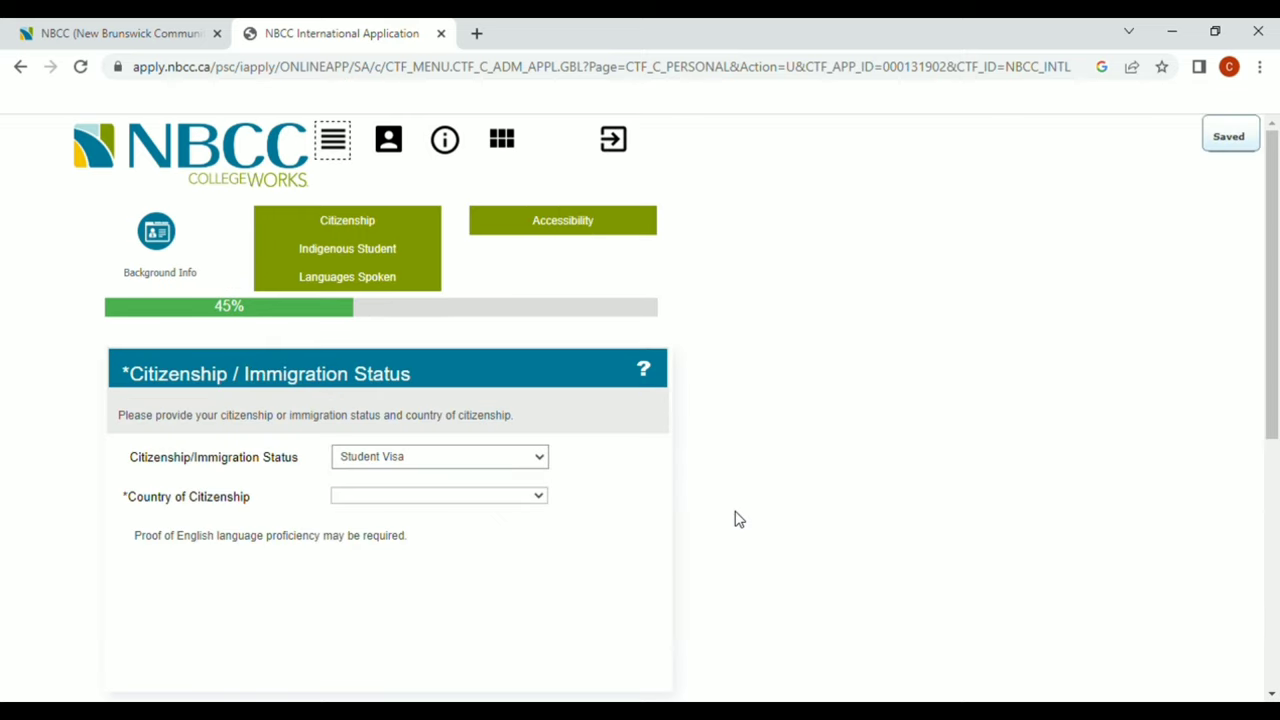
Set the Country of Citizenship to Philippines and continue
left_click(539, 497)
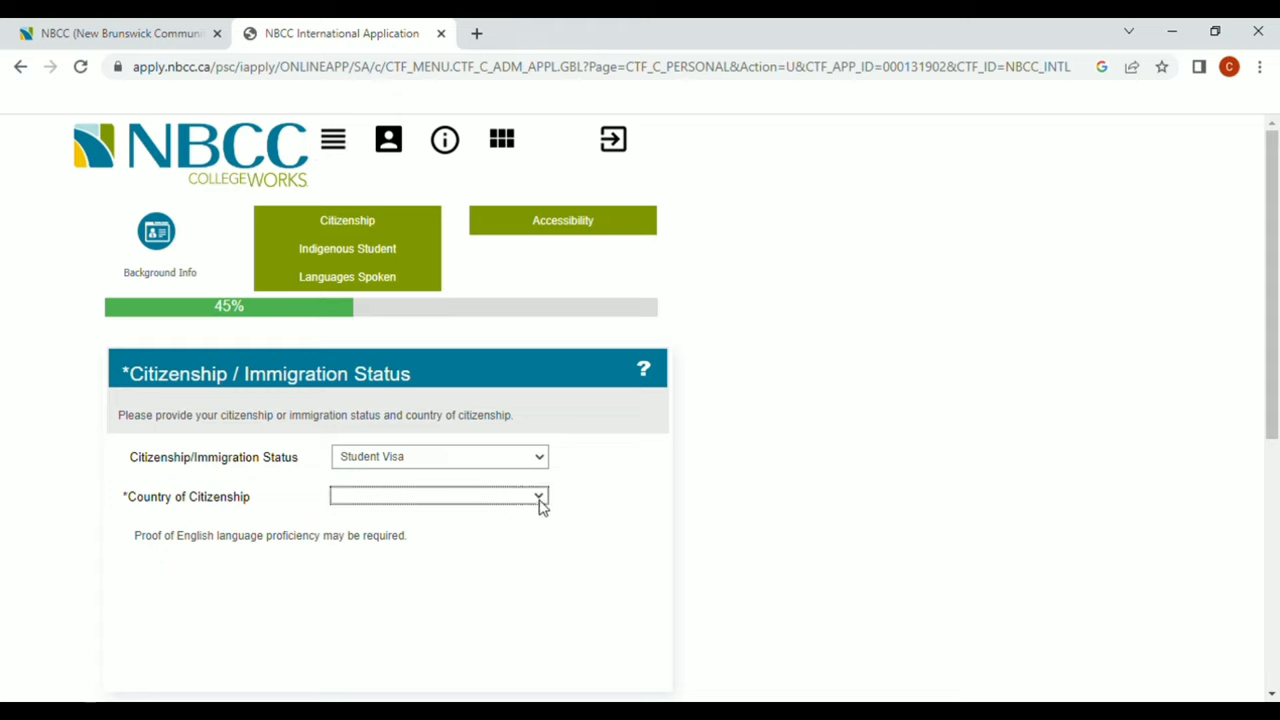
key("p")
key("h")
scroll(566, 557, "down", 1)
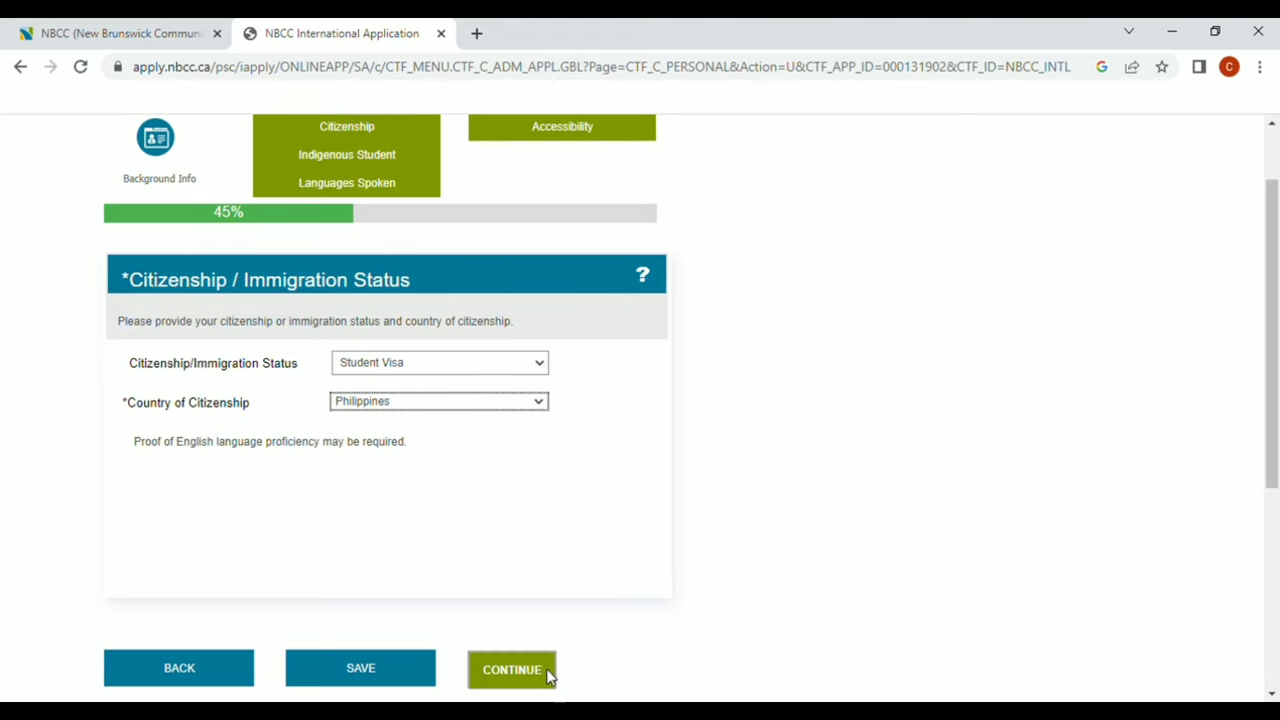
left_click(552, 671)
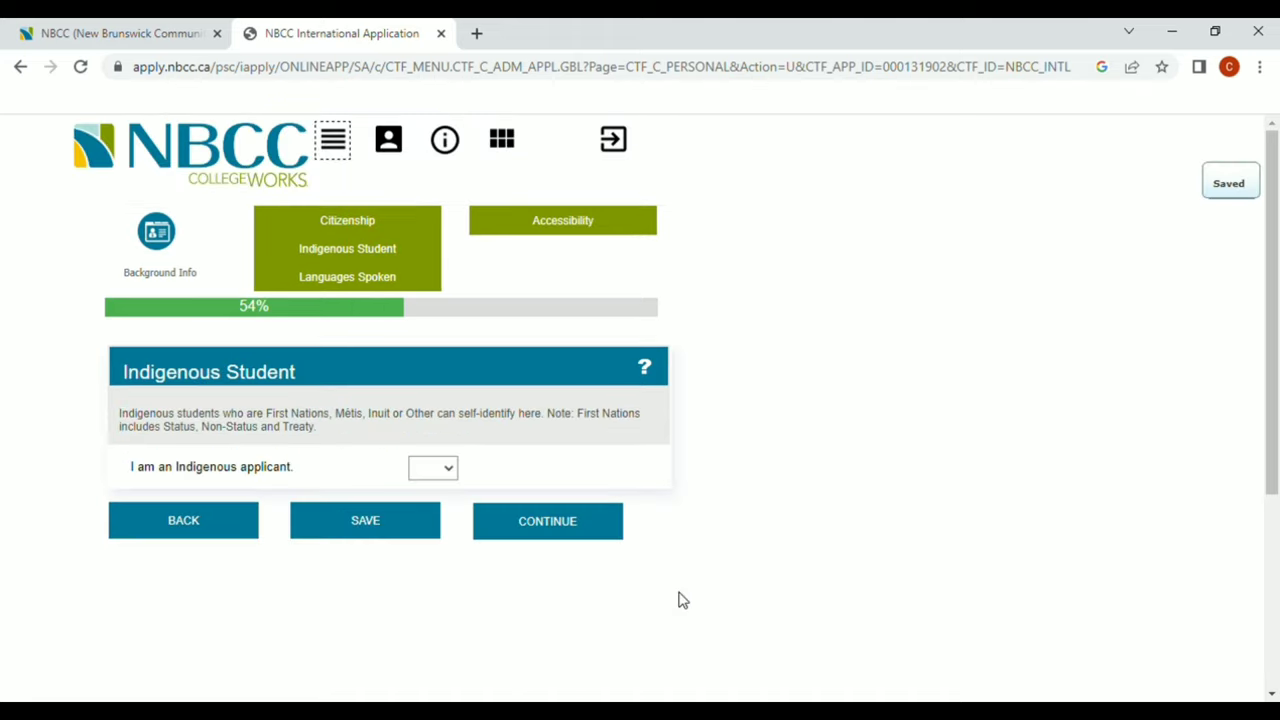
Answer No to the Indigenous applicant question and continue
left_click(452, 470)
left_click(429, 513)
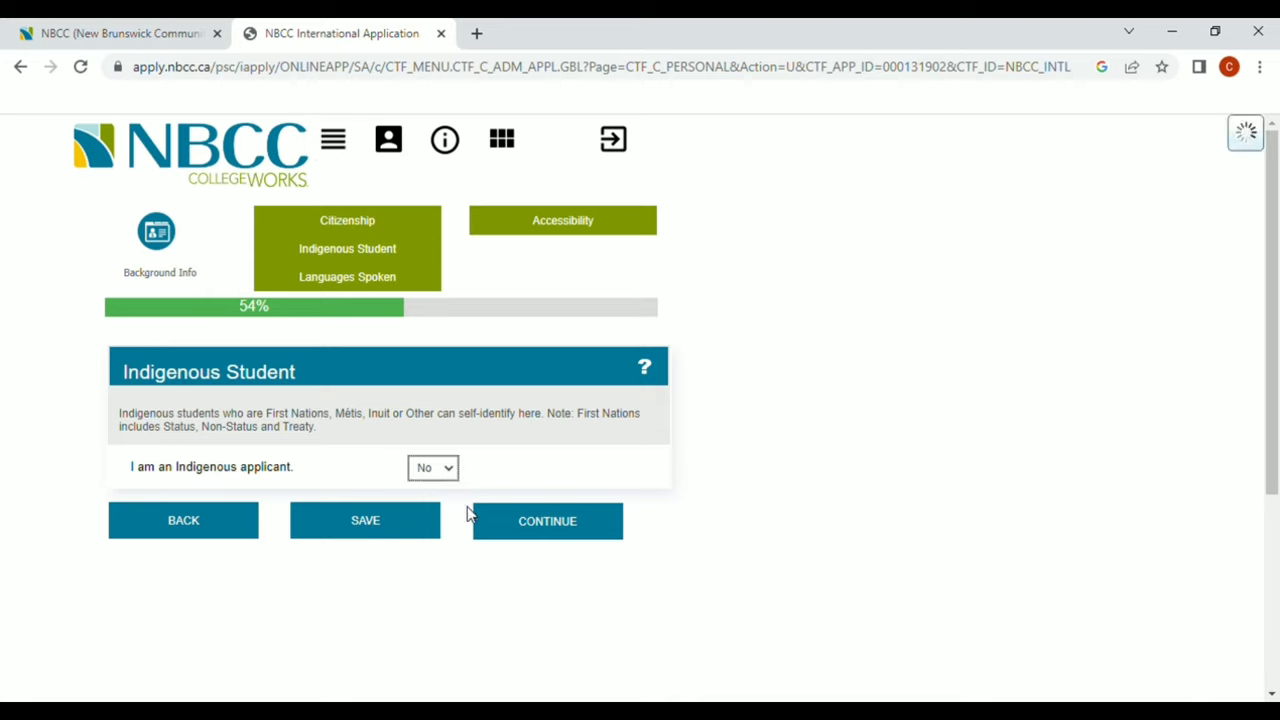
left_click(593, 538)
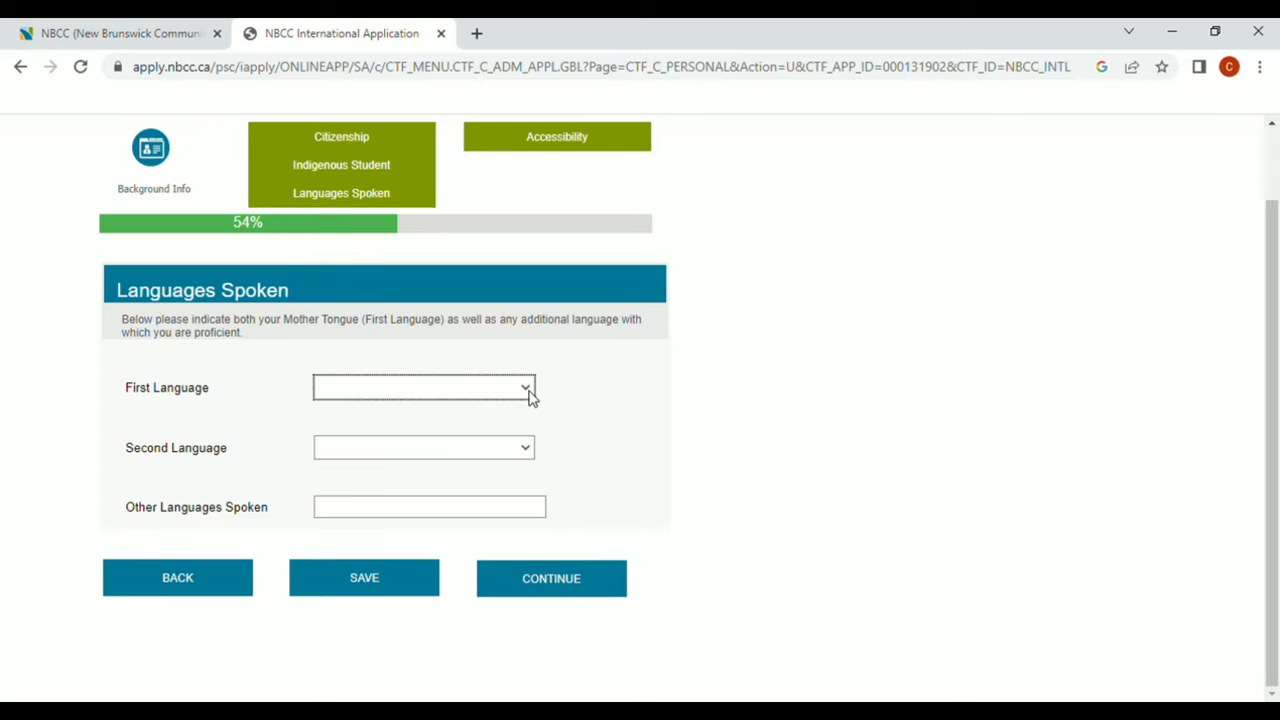
Set first language to Tagalog (Philippines) and second language to English, then save
key("Return")
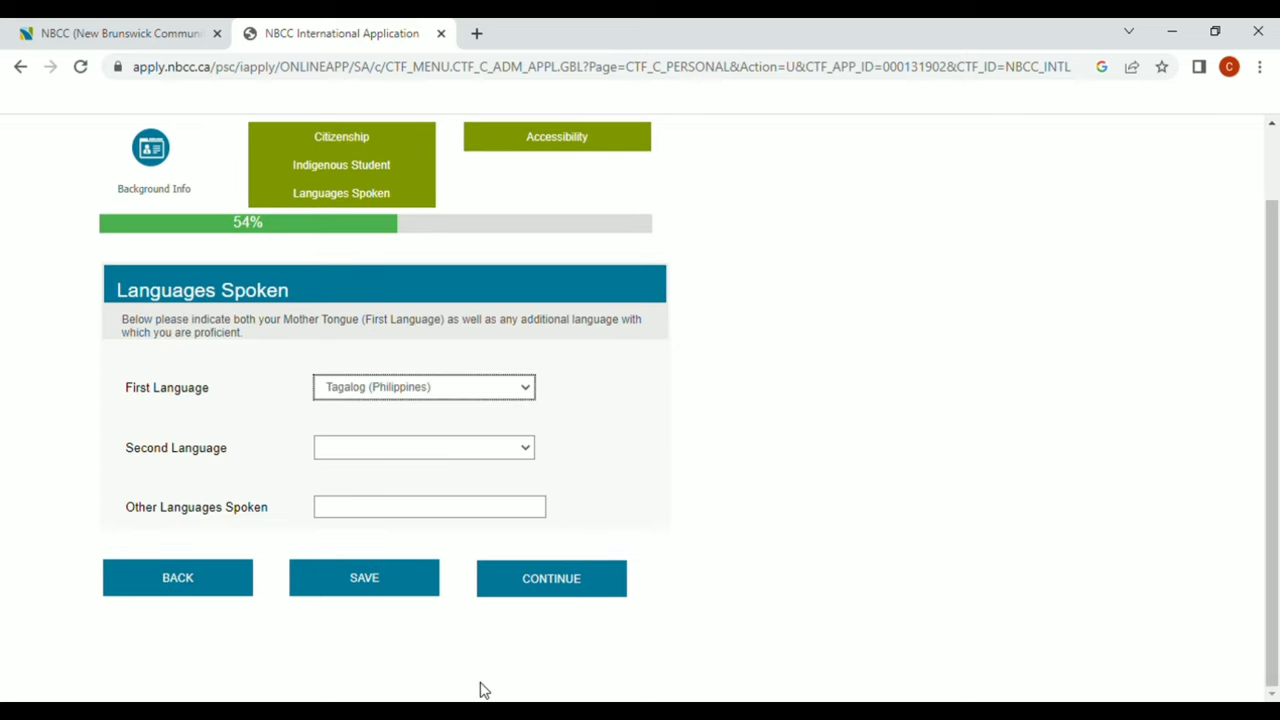
left_click(528, 455)
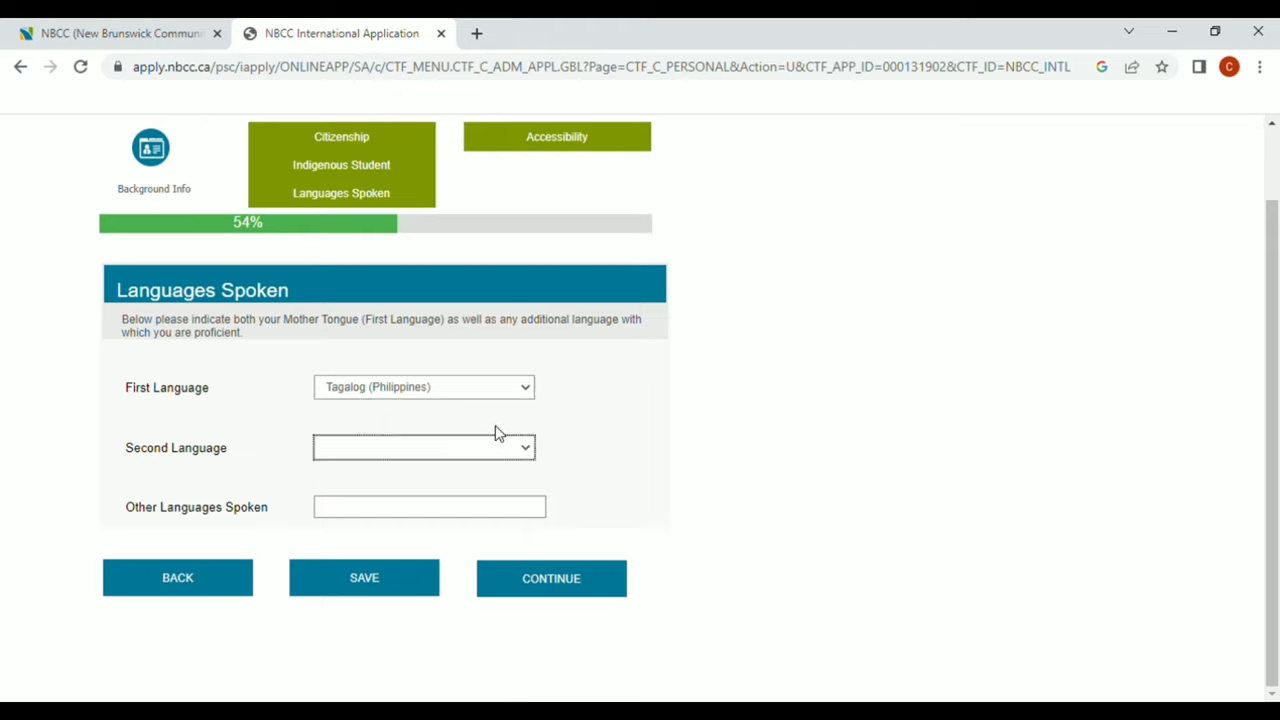
key("e")
left_click(610, 590)
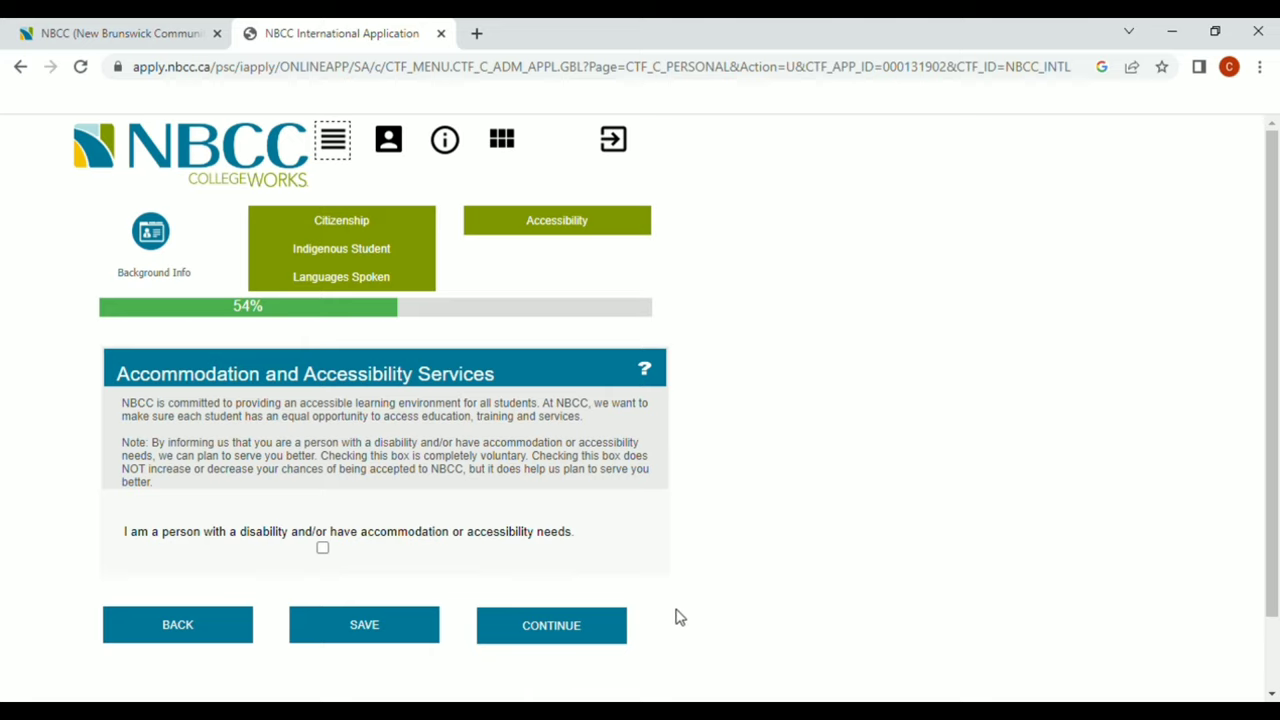
Skip past the accessibility question and start a Home address in the Philippines
left_click(586, 640)
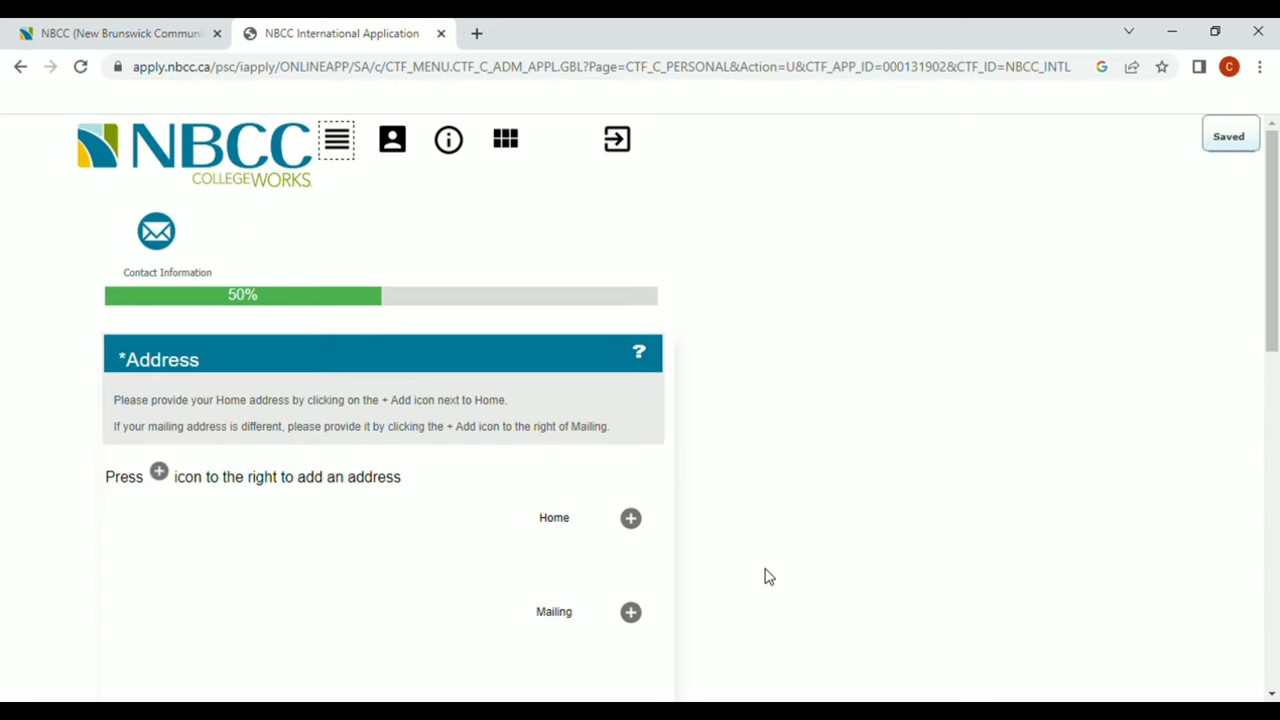
scroll(768, 577, "down", 1)
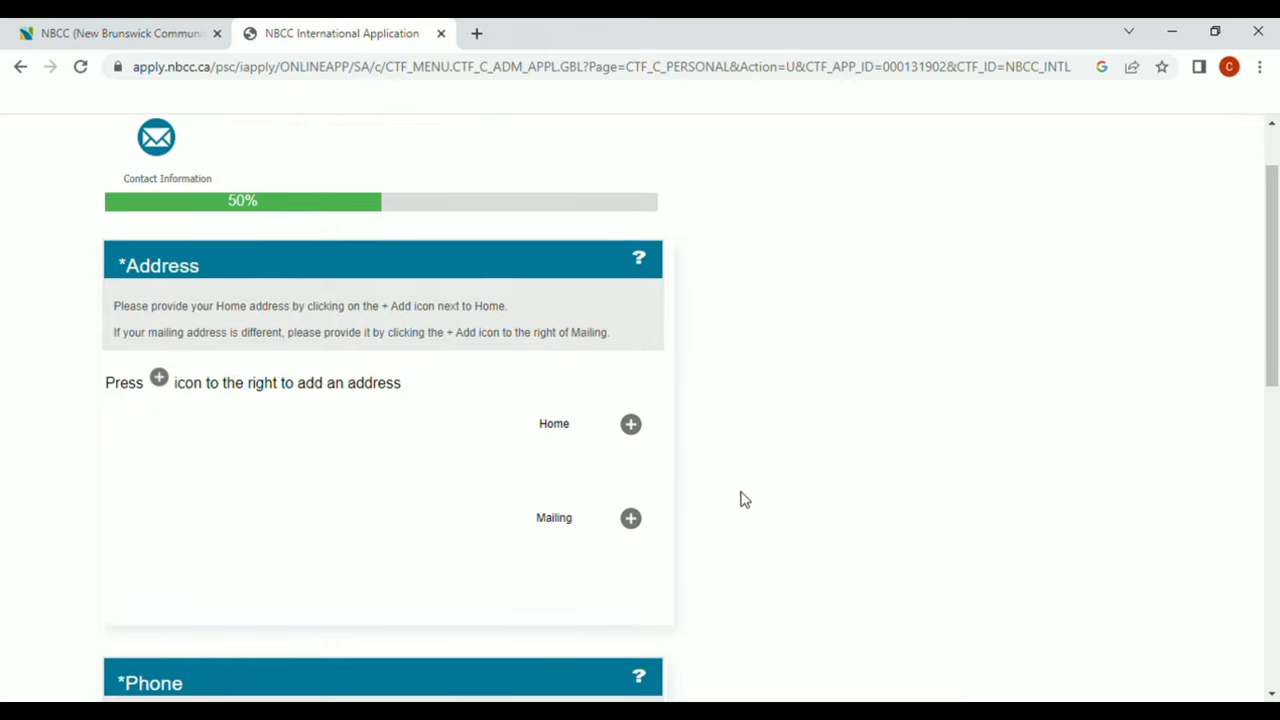
left_click(631, 426)
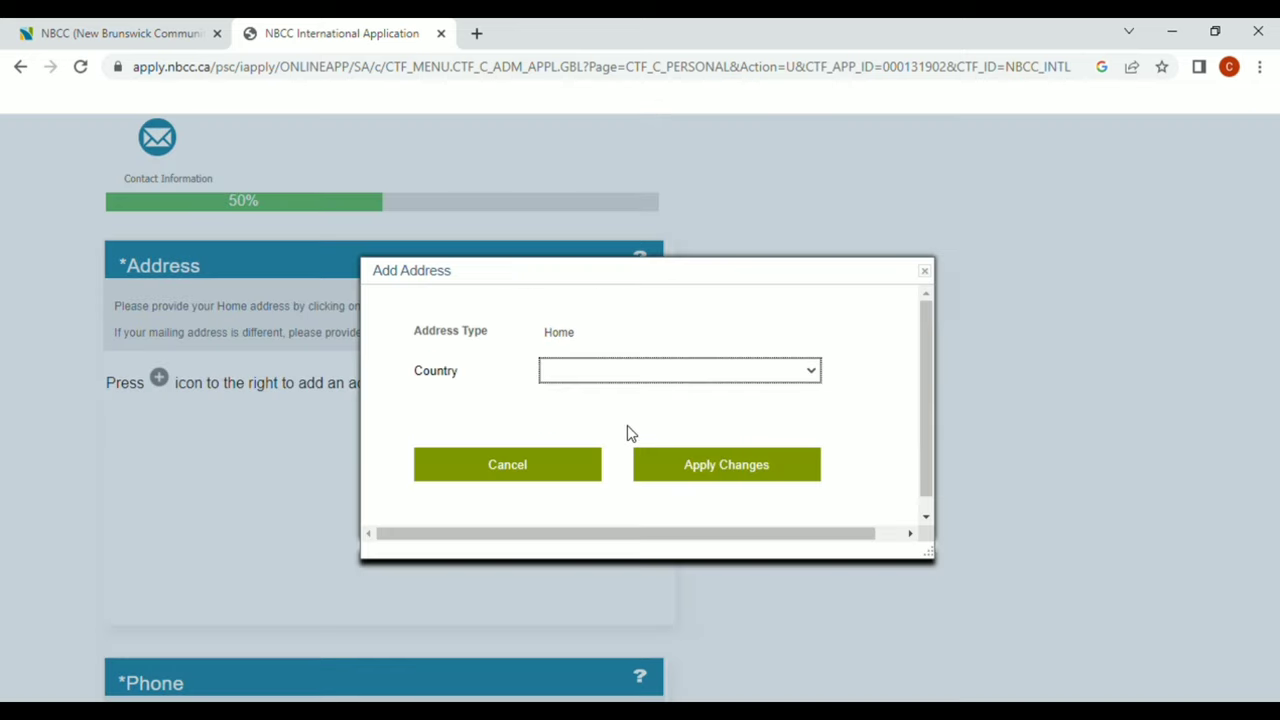
left_click(713, 375)
left_click(626, 394)
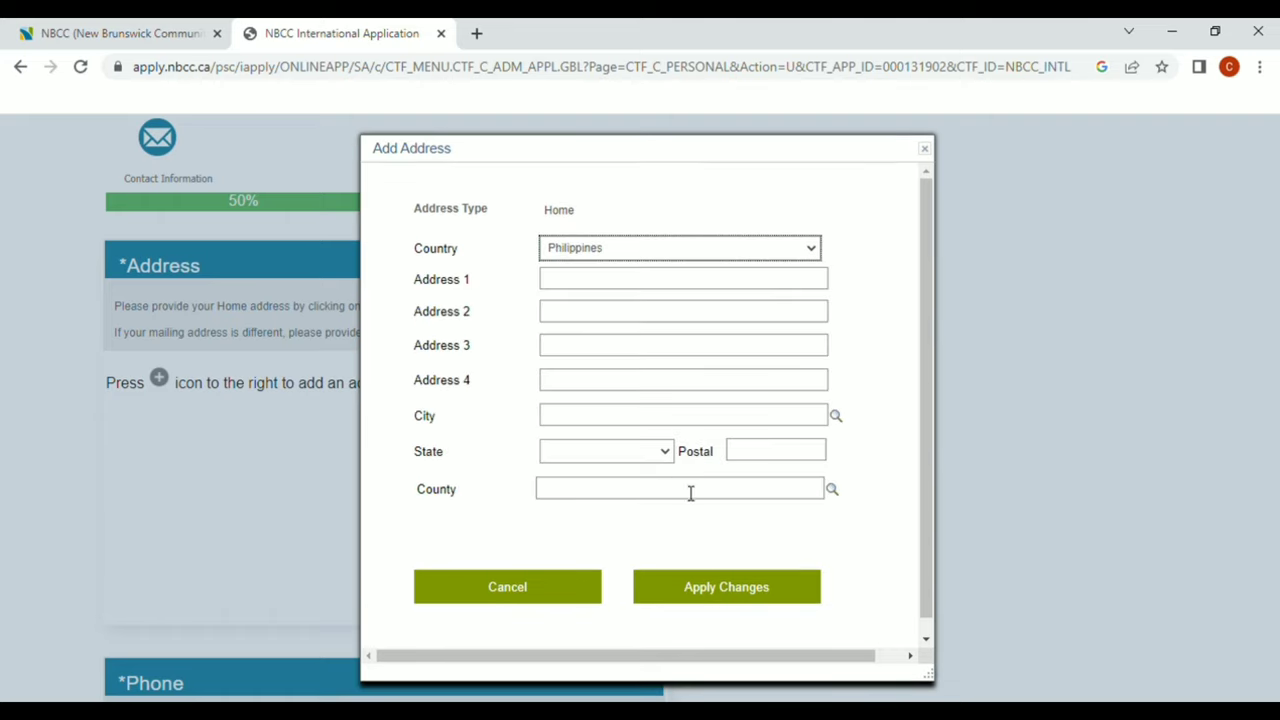
Enter street 1234, city Naga, the state, and postal code 4200, then save the address
left_click(639, 290)
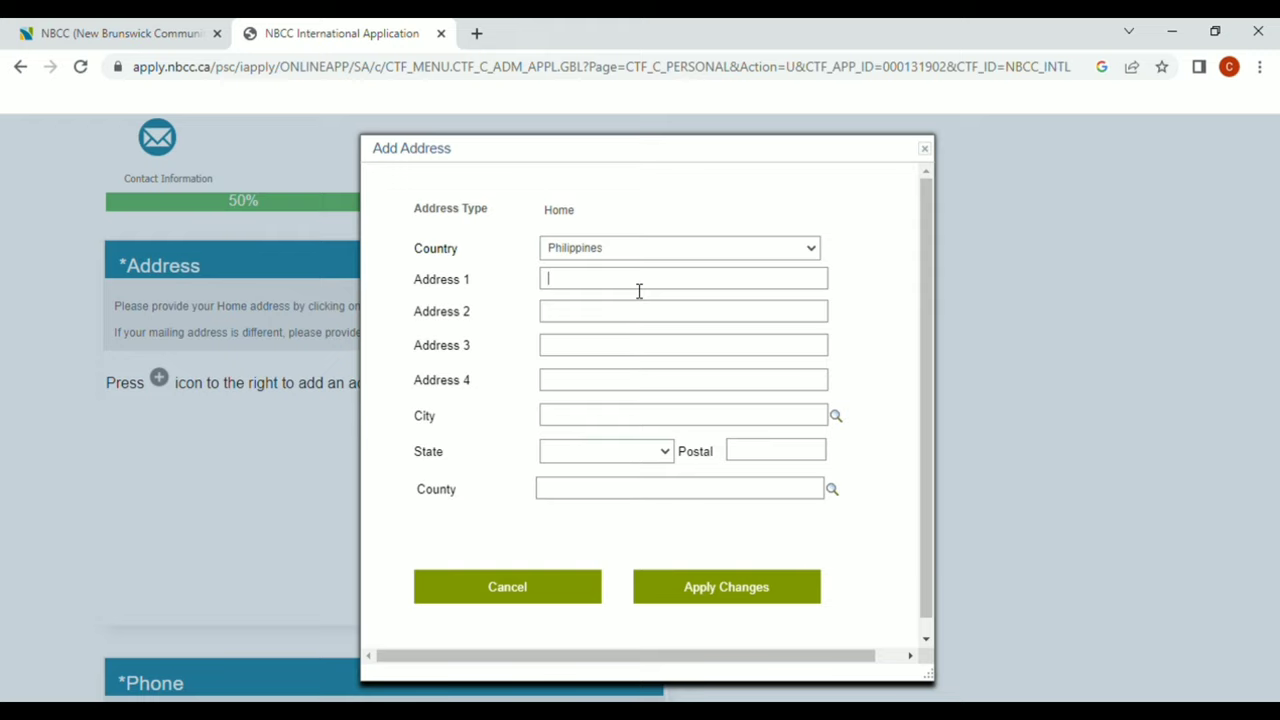
type("1234")
left_click(623, 426)
type("naga")
left_click(665, 453)
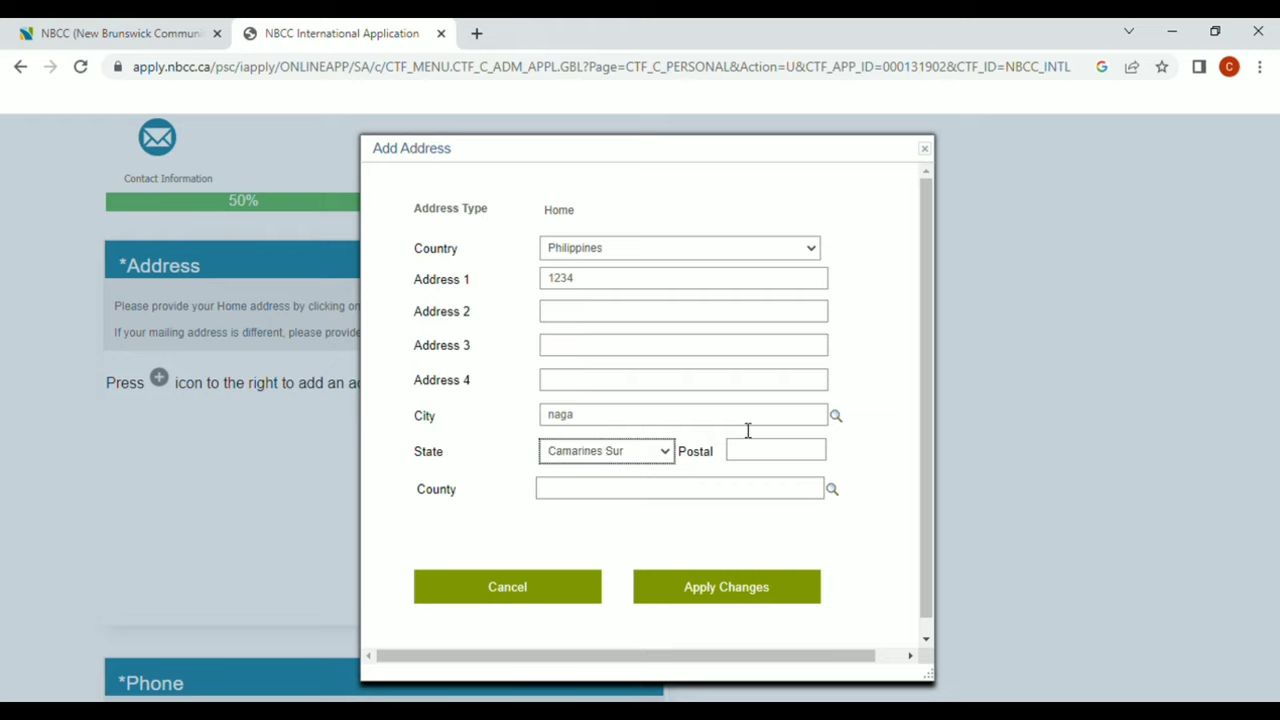
left_click(769, 459)
type("4200")
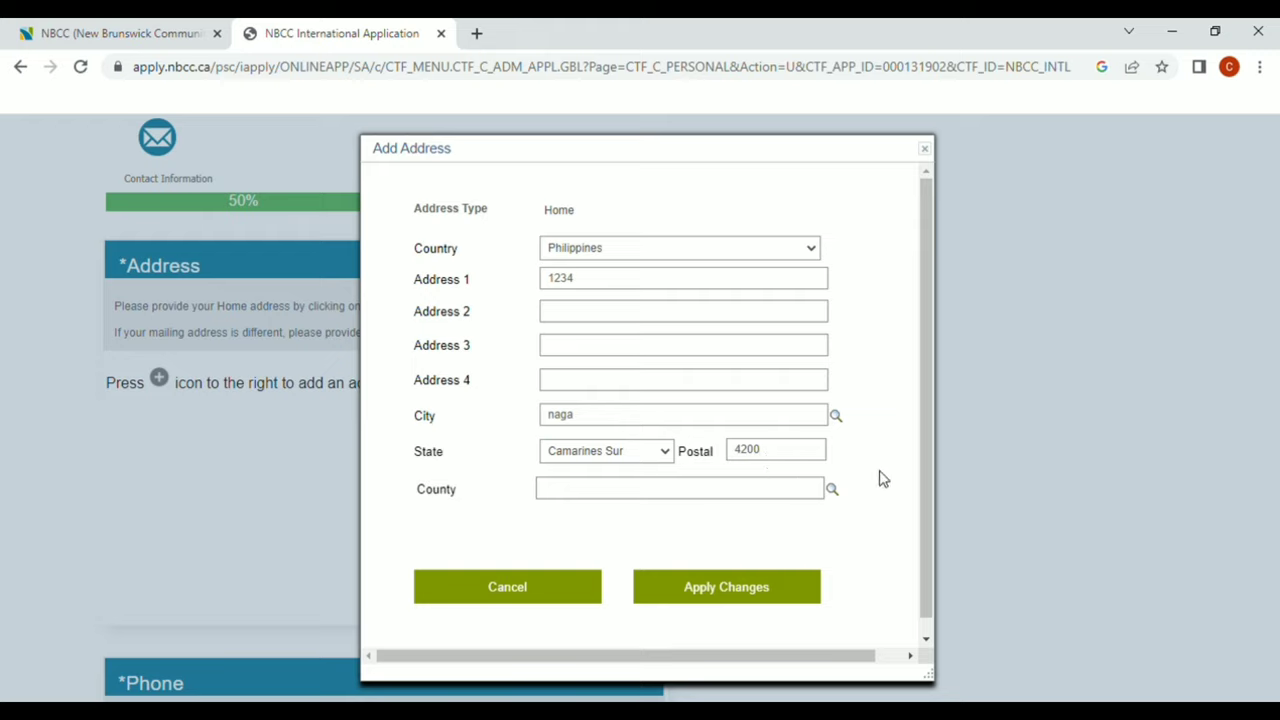
left_click(757, 598)
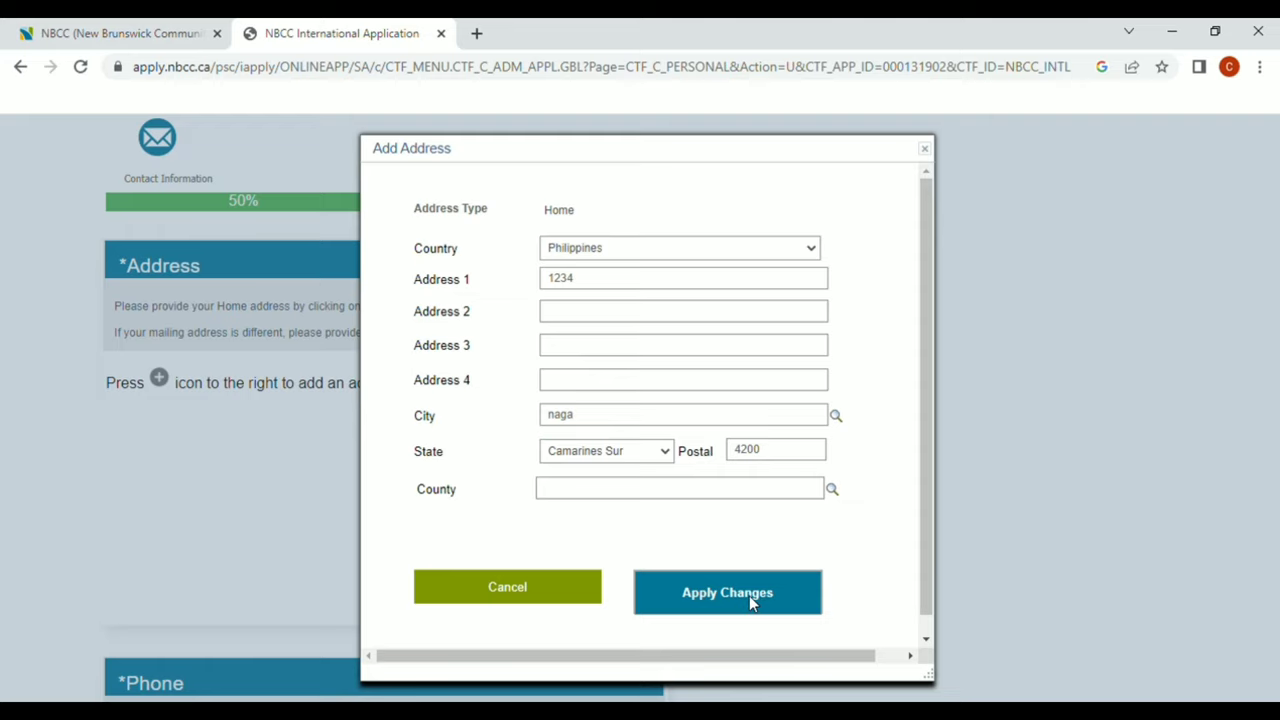
left_click(749, 595)
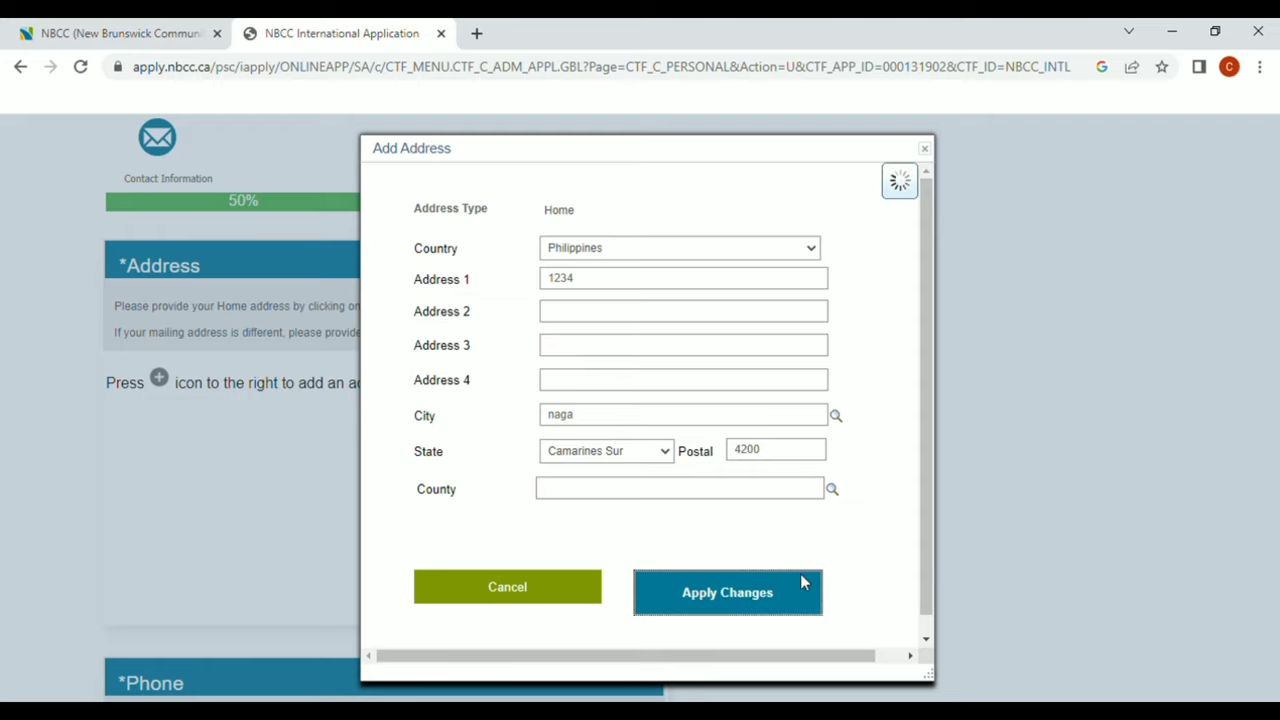
scroll(833, 566, "down", 1)
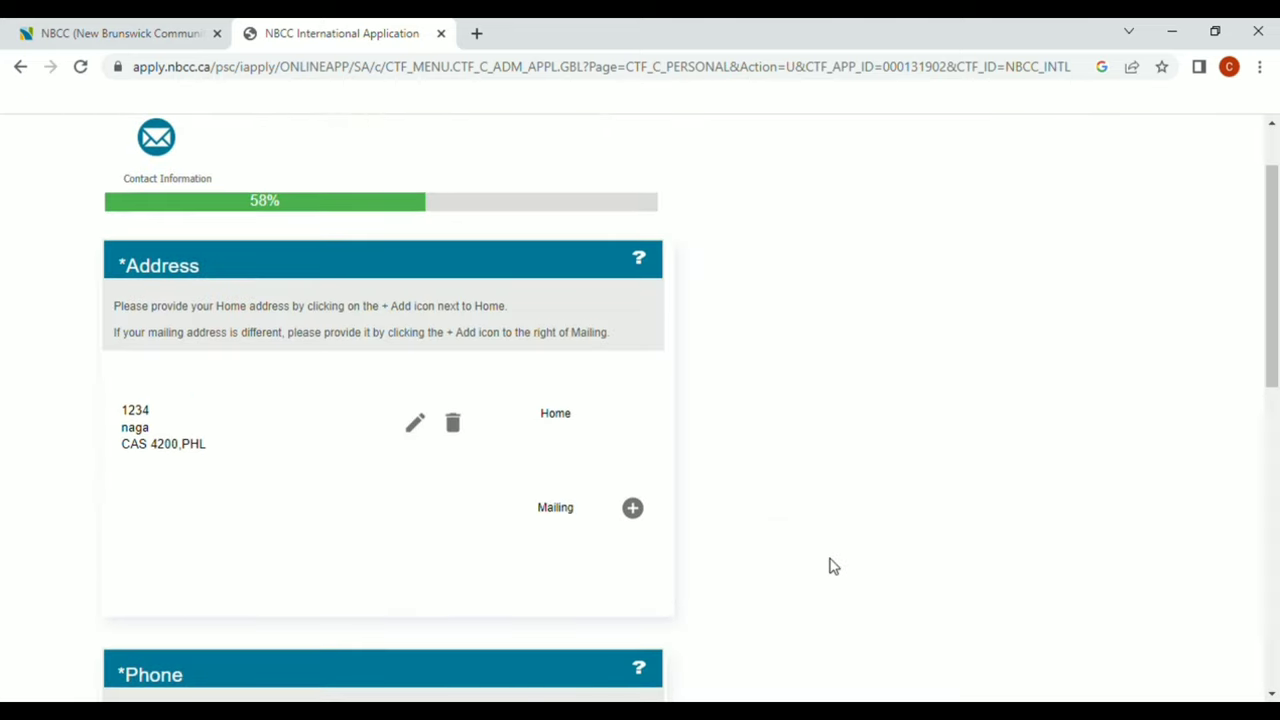
Add a mobile phone entry with its country code and phone number
scroll(833, 566, "down", 2)
scroll(833, 566, "down", 2)
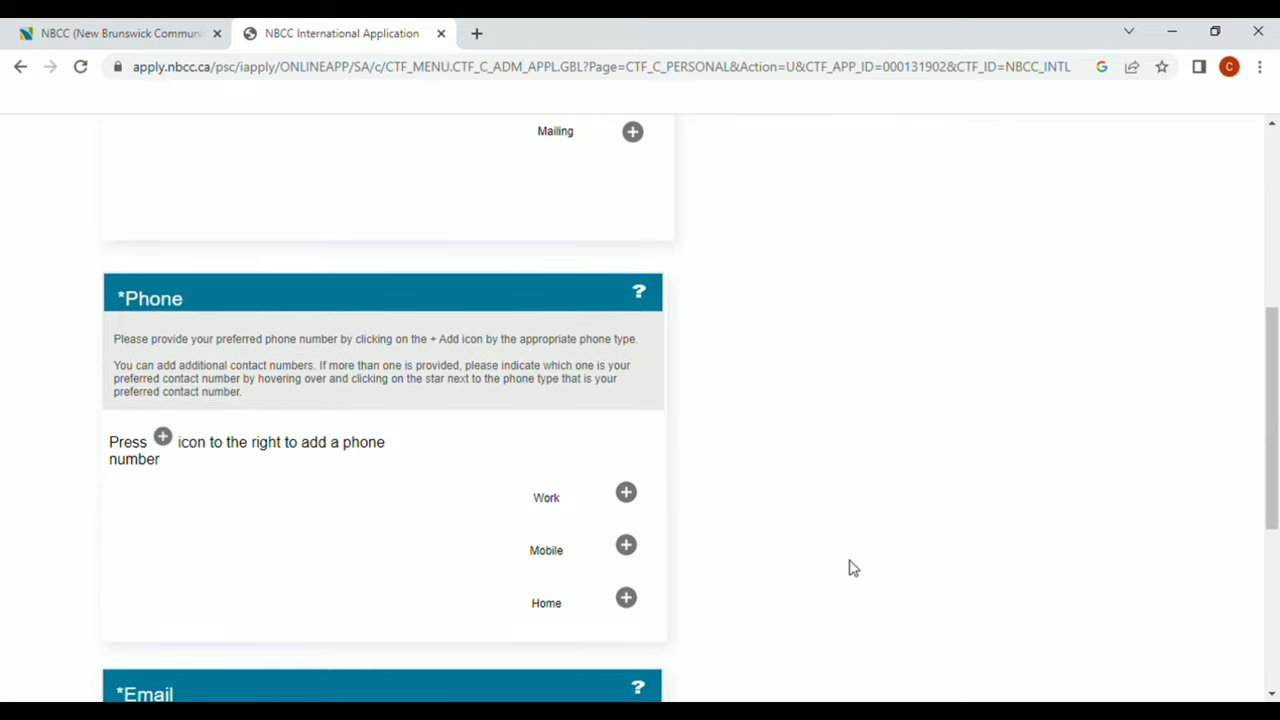
left_click(628, 547)
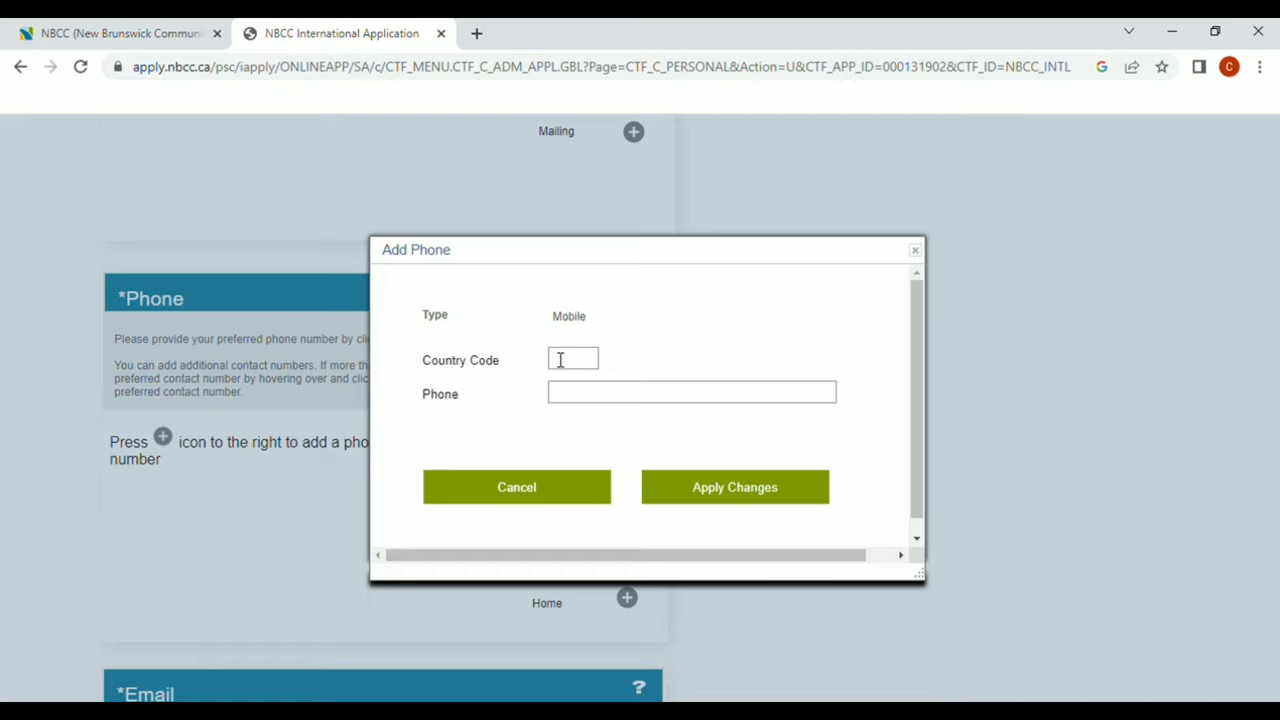
left_click(560, 360)
type("1")
type("3")
left_click(626, 408)
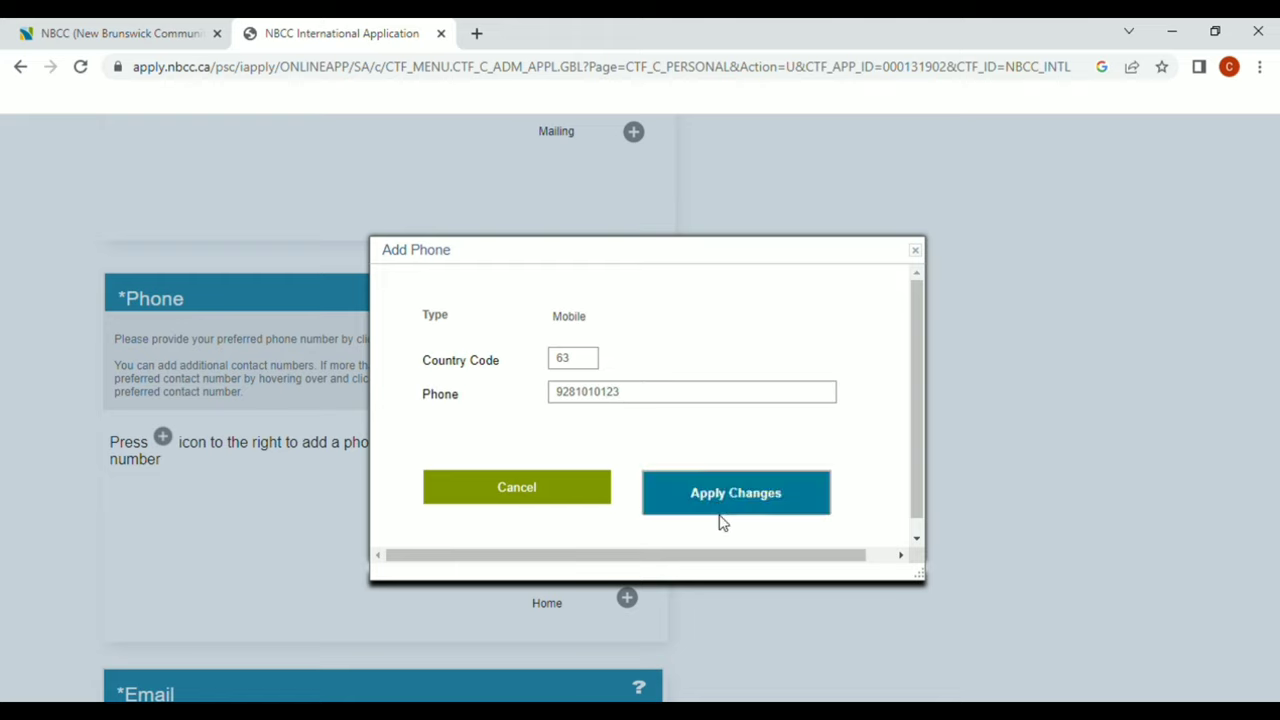
left_click(716, 506)
Add a preferred Gmail email address for the applicant
scroll(903, 474, "down", 2)
scroll(903, 476, "down", 5)
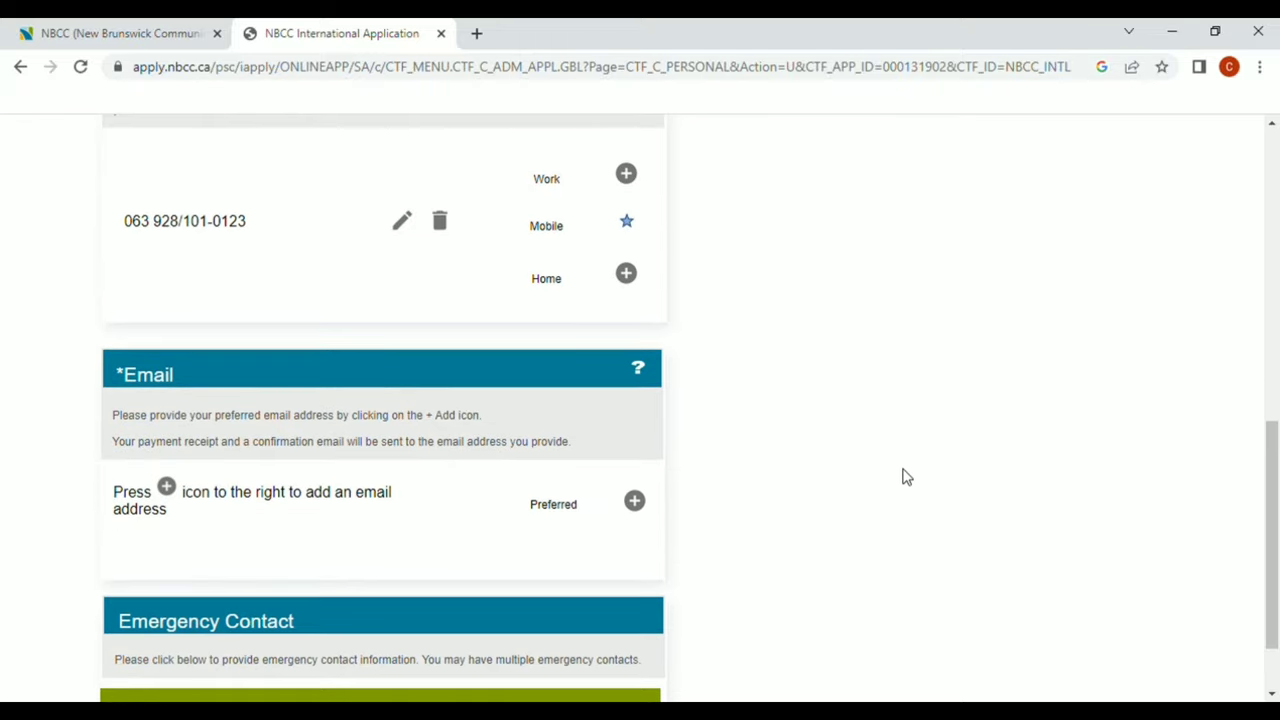
scroll(903, 476, "down", 1)
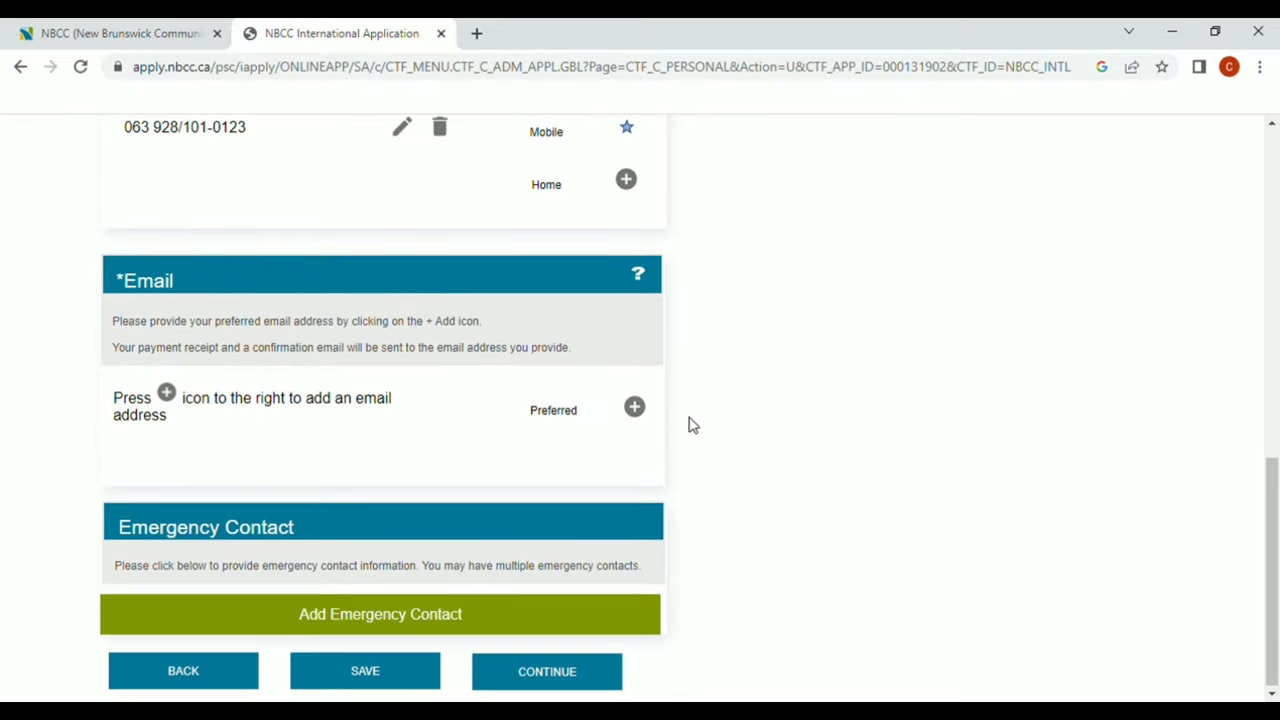
left_click(637, 410)
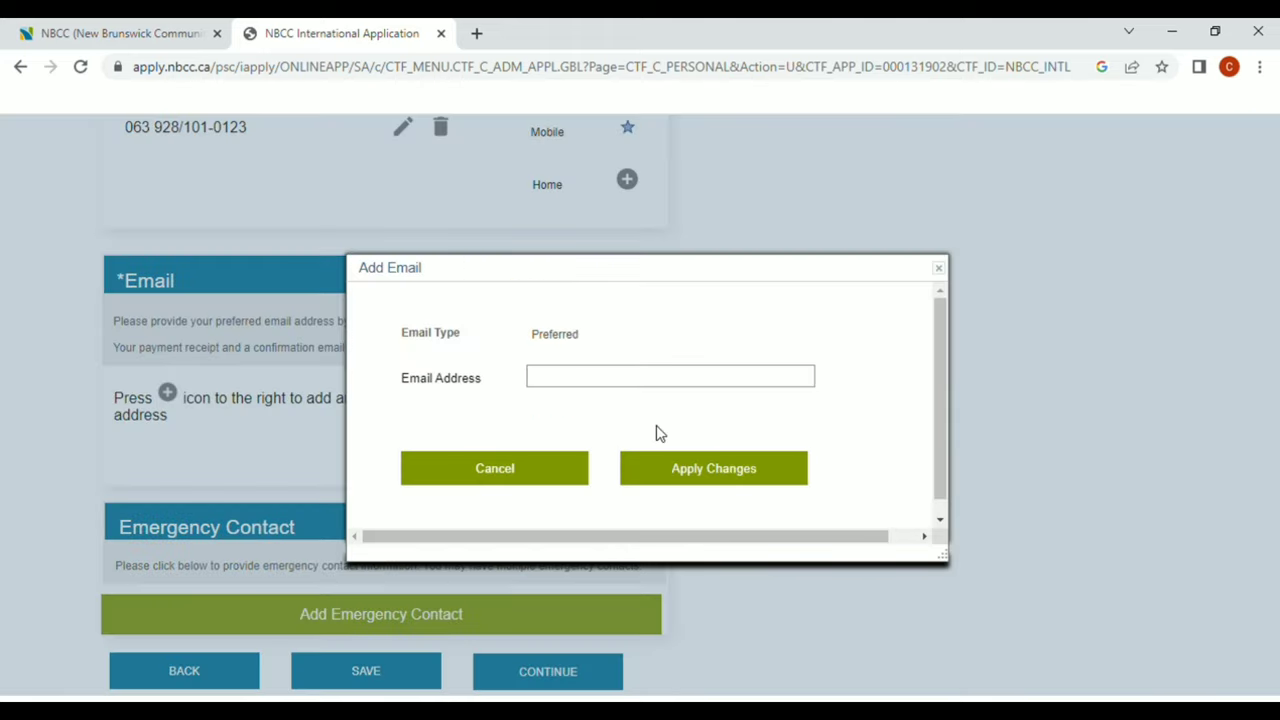
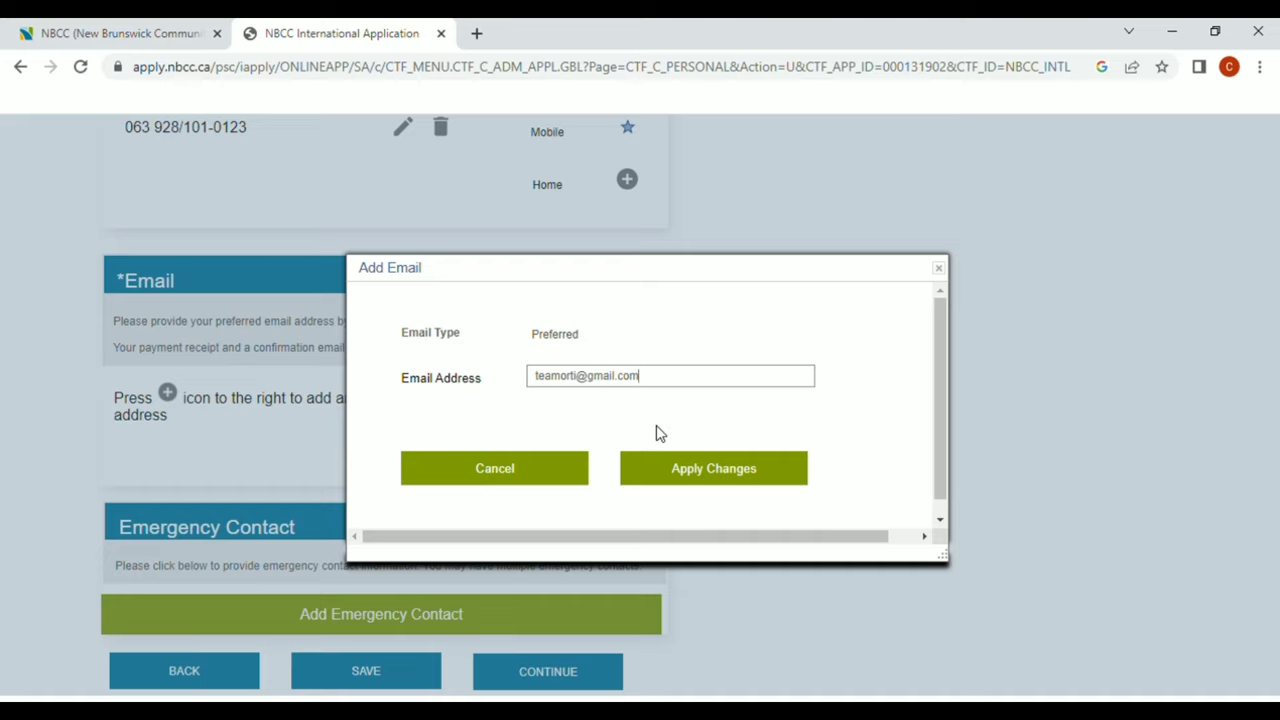
left_click(712, 485)
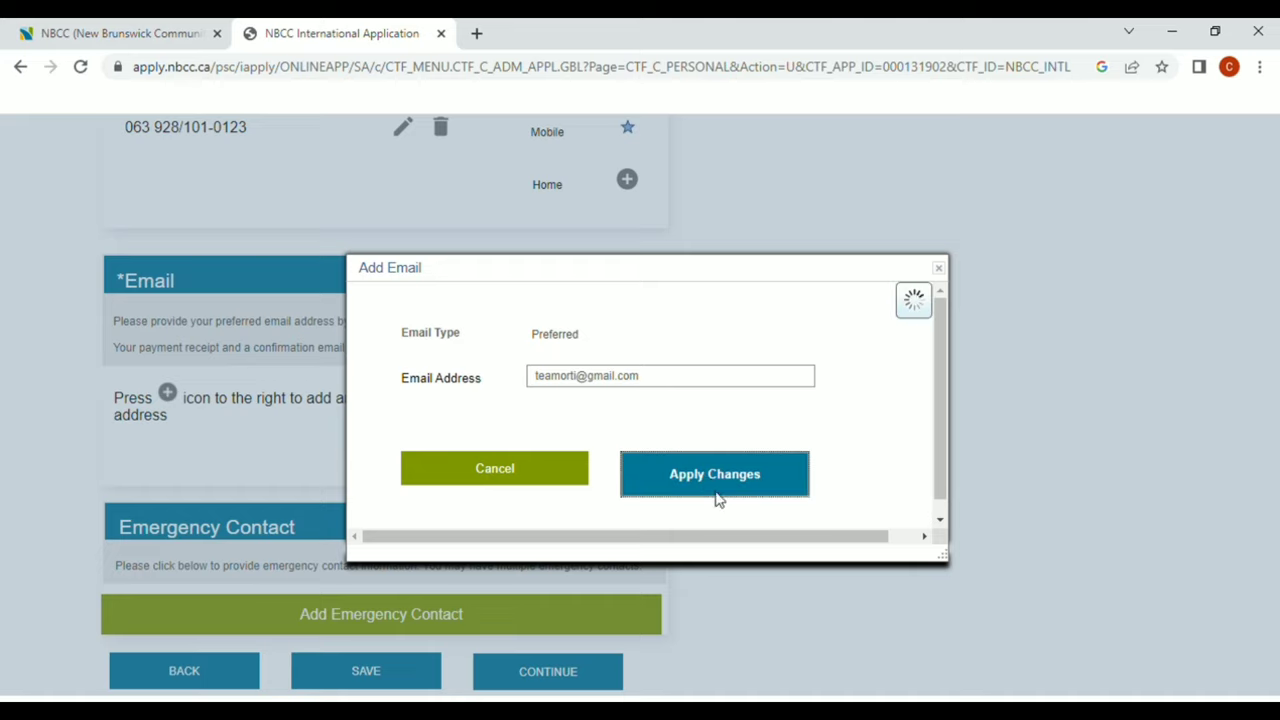
Add a Spouse emergency contact with a Home phone number and the applicant's same address
left_click(631, 613)
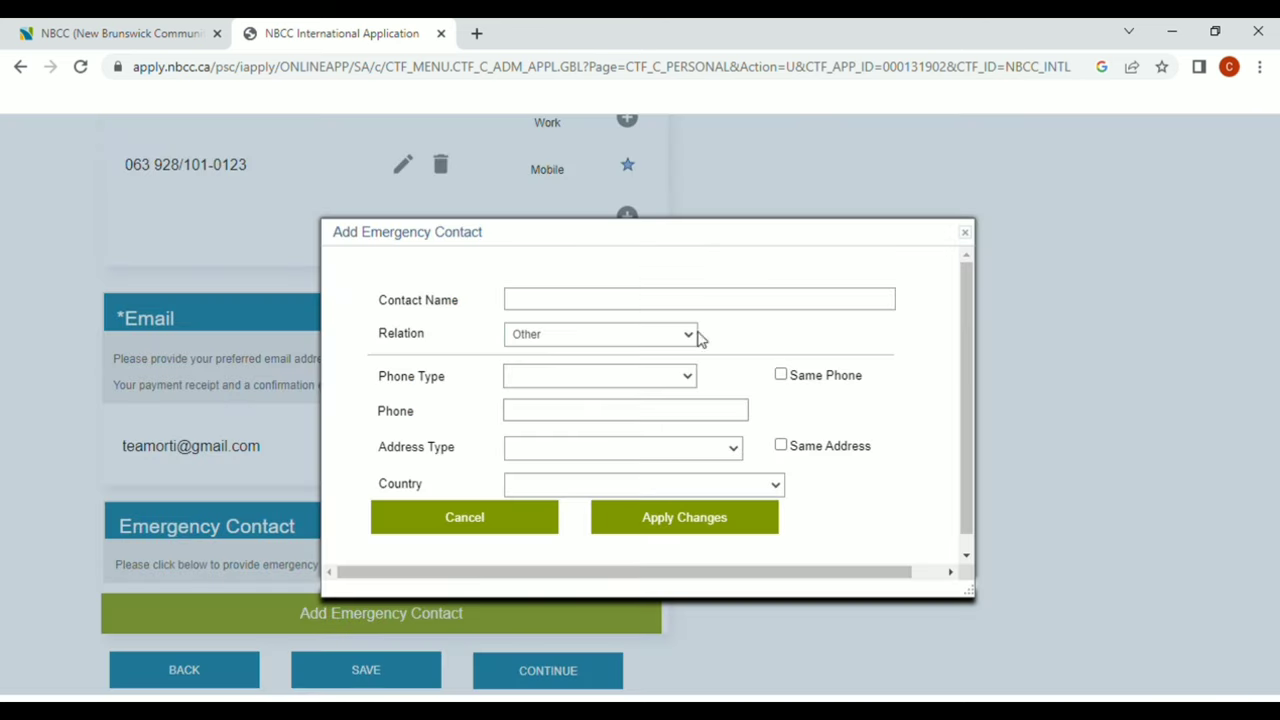
left_click(677, 294)
type("teamteam")
left_click(598, 340)
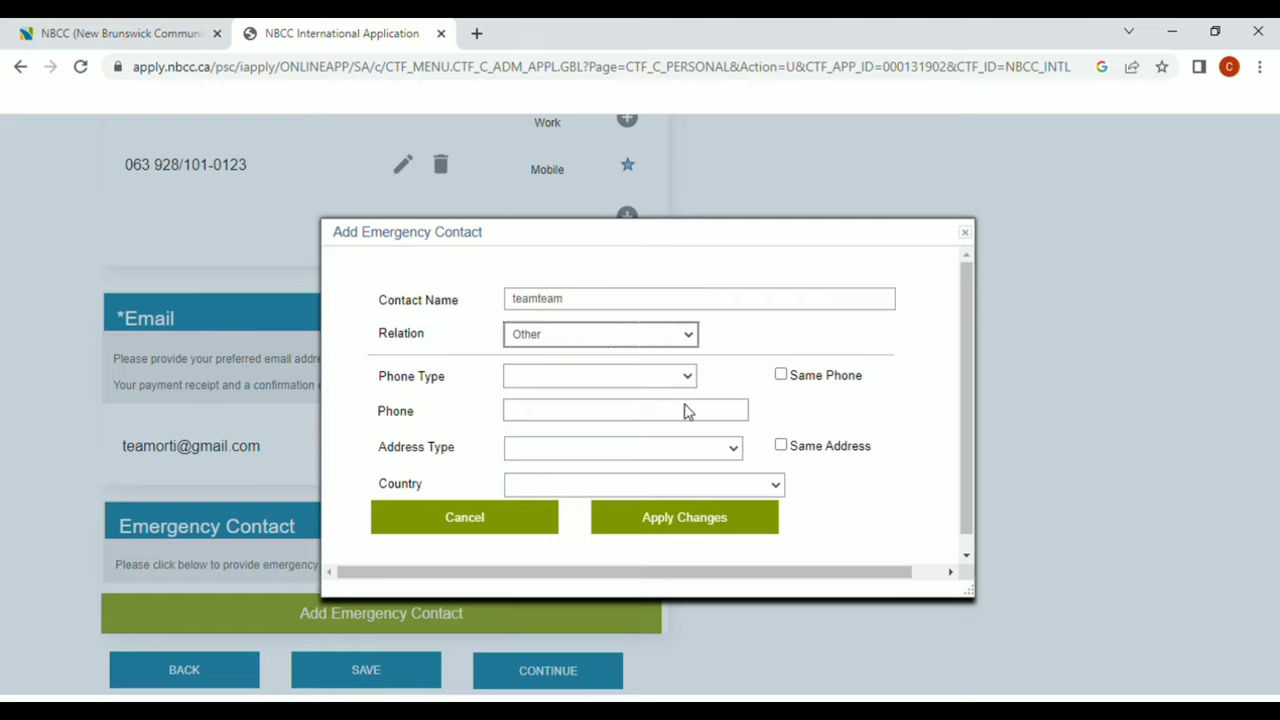
left_click(610, 595)
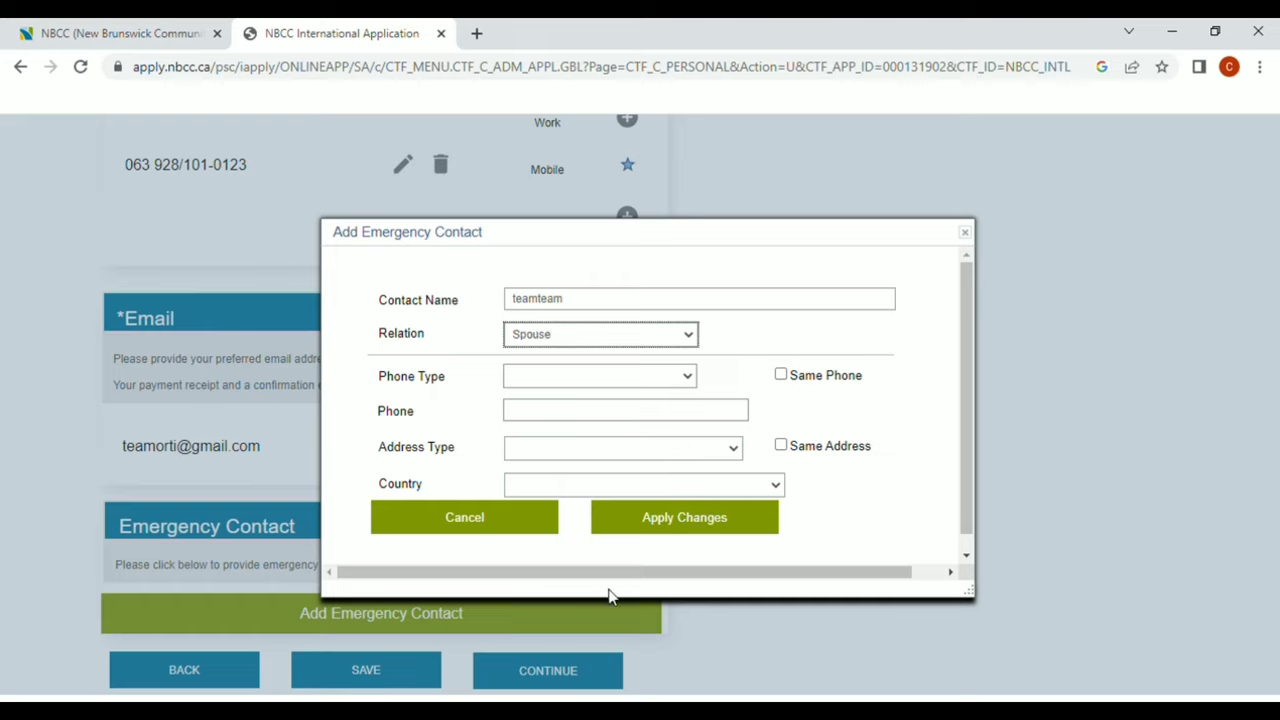
left_click(687, 378)
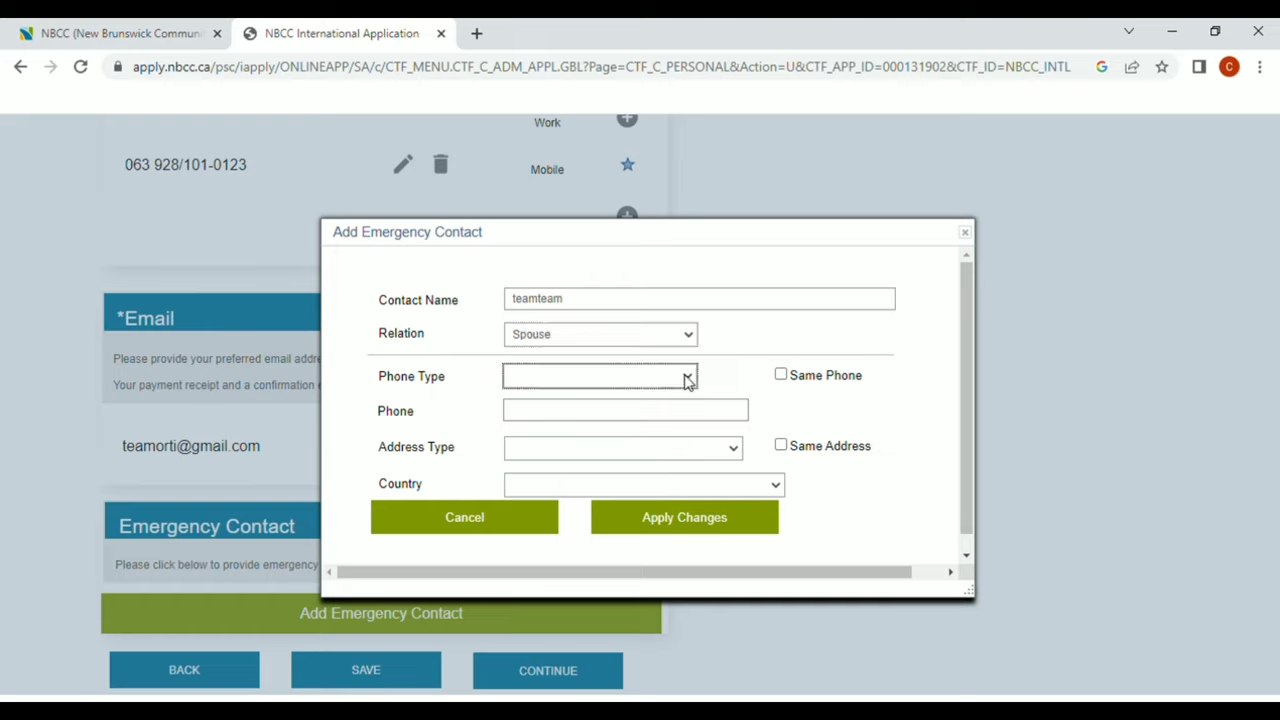
left_click(662, 432)
left_click(678, 410)
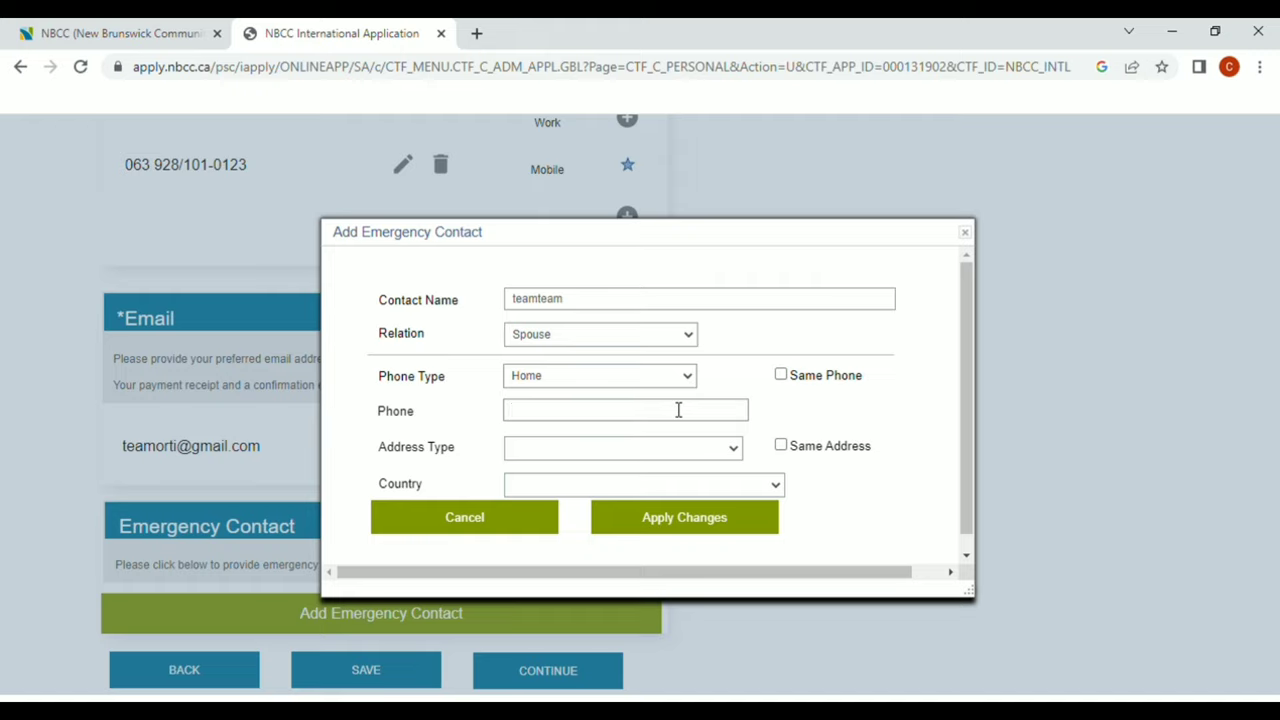
left_click(781, 445)
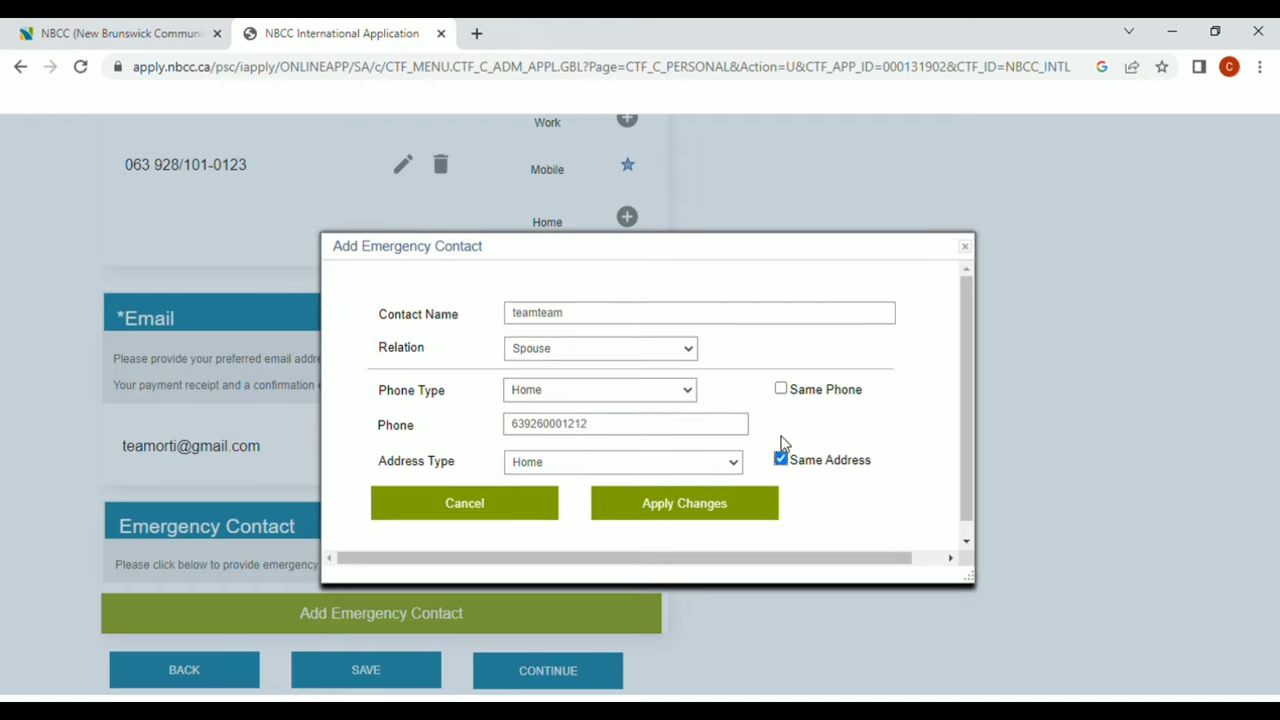
left_click(697, 517)
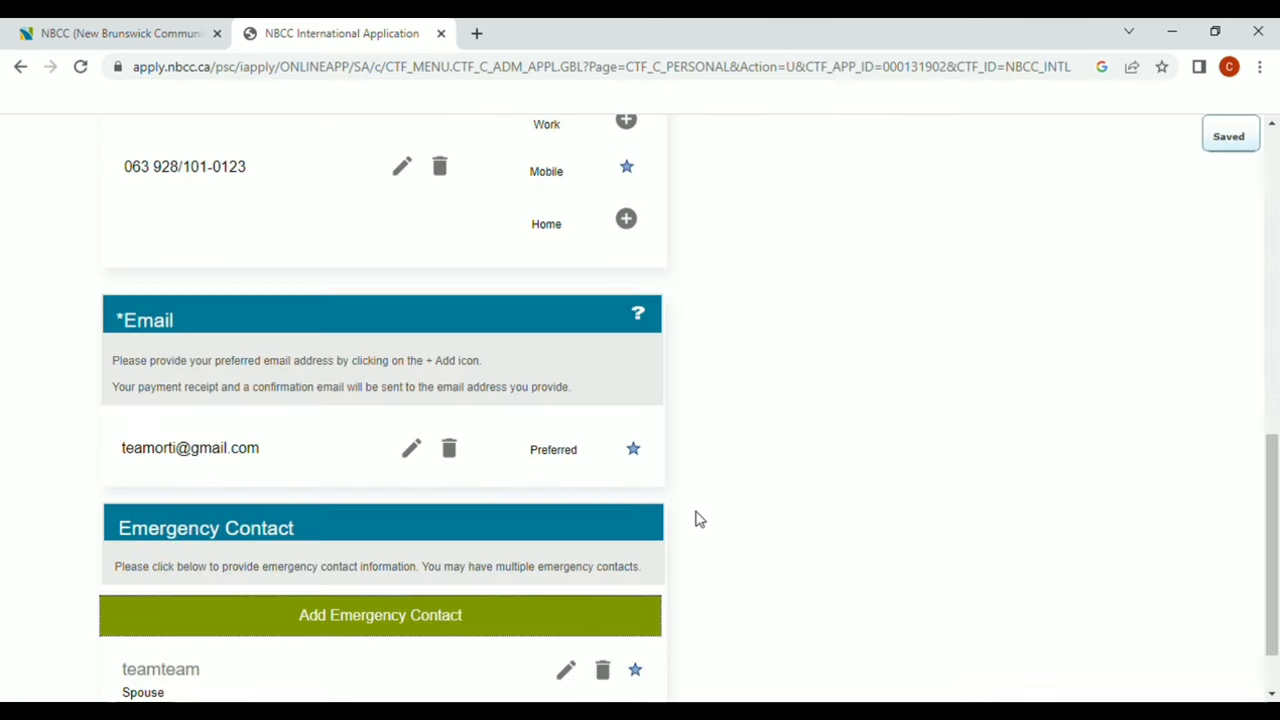
Save the contact details and continue to the Education History page
scroll(697, 517, "down", 1)
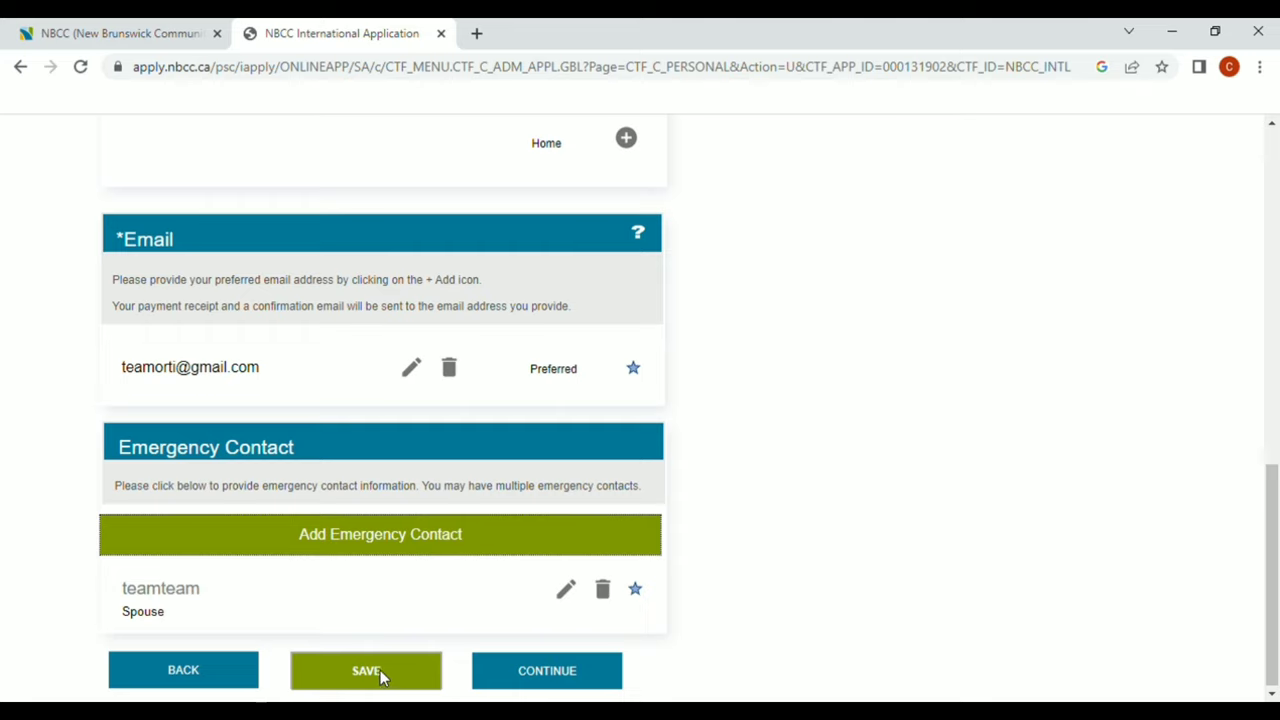
left_click(557, 679)
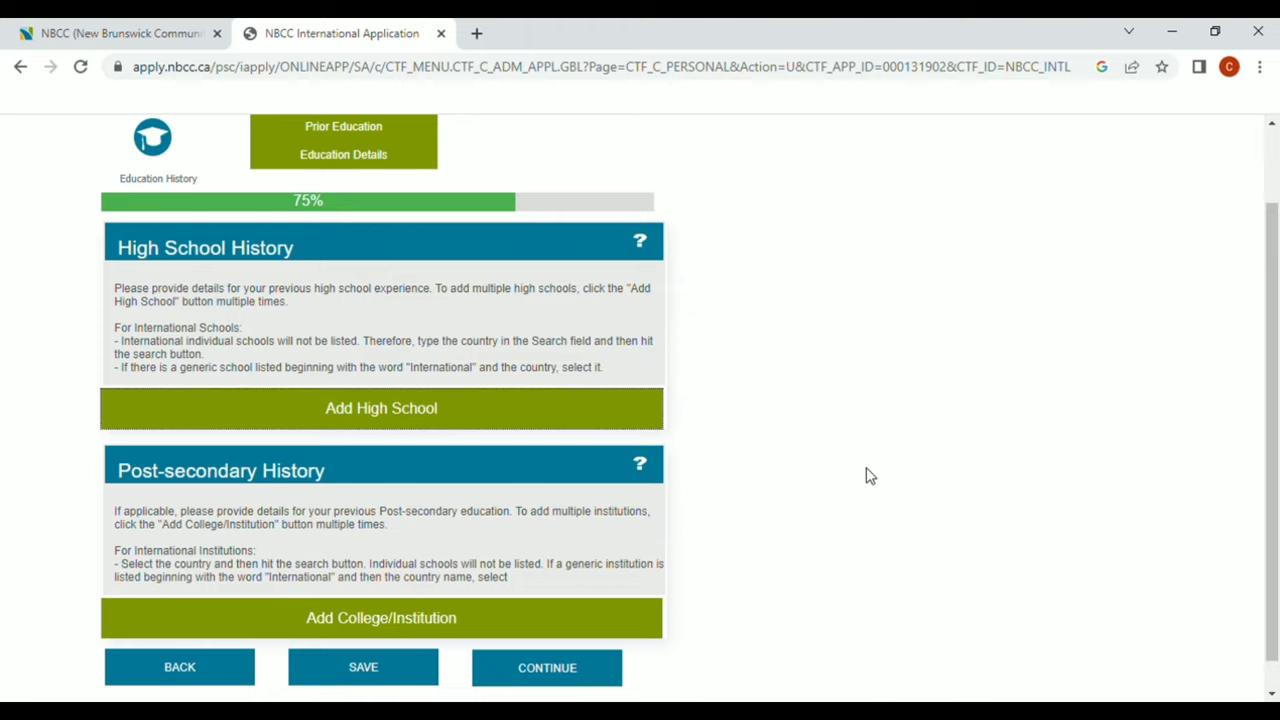
Search Philippine high schools for 'ateneo de naga university' and dismiss the no-results message
left_click(441, 415)
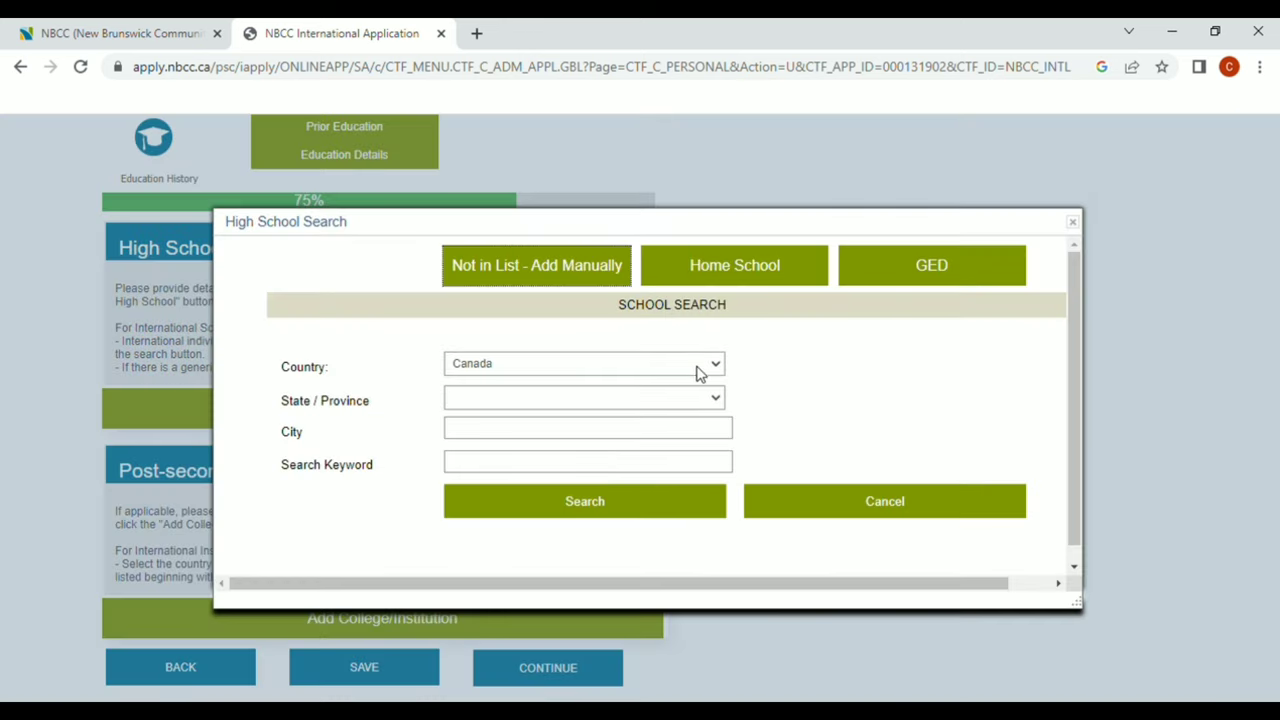
left_click(700, 368)
key("p")
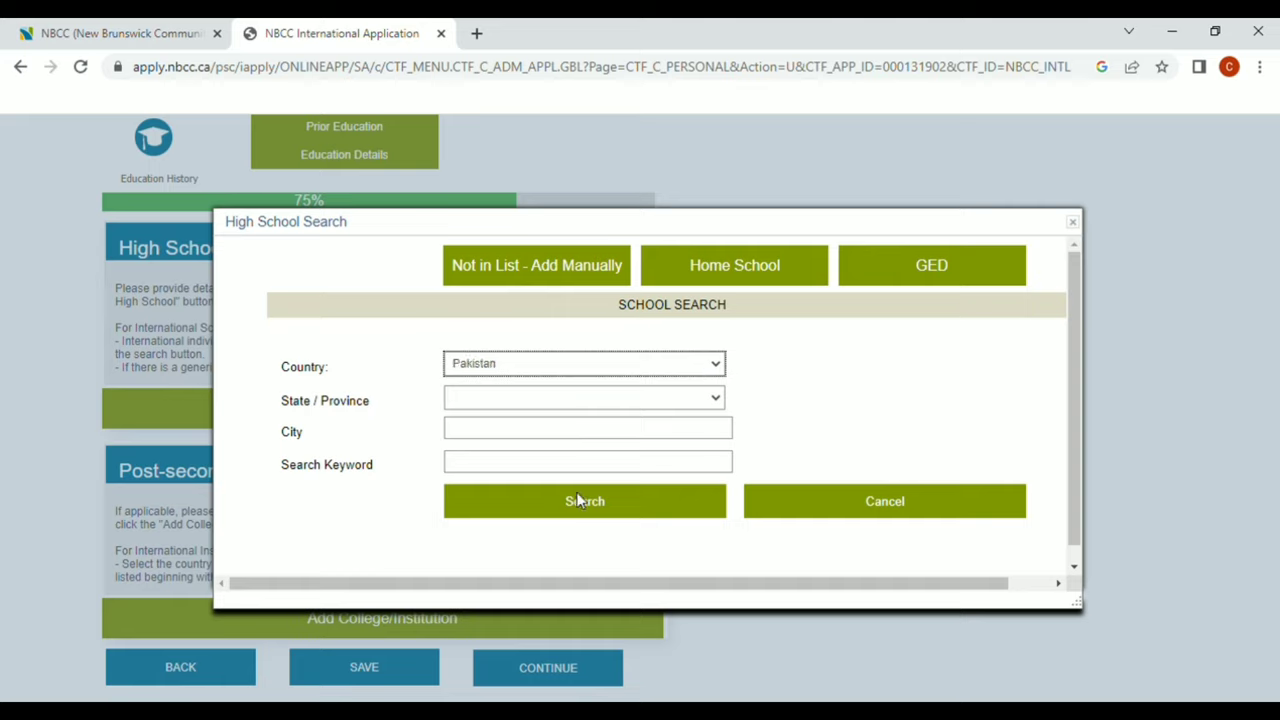
key("p")
key("h")
left_click(600, 396)
type("camarines s")
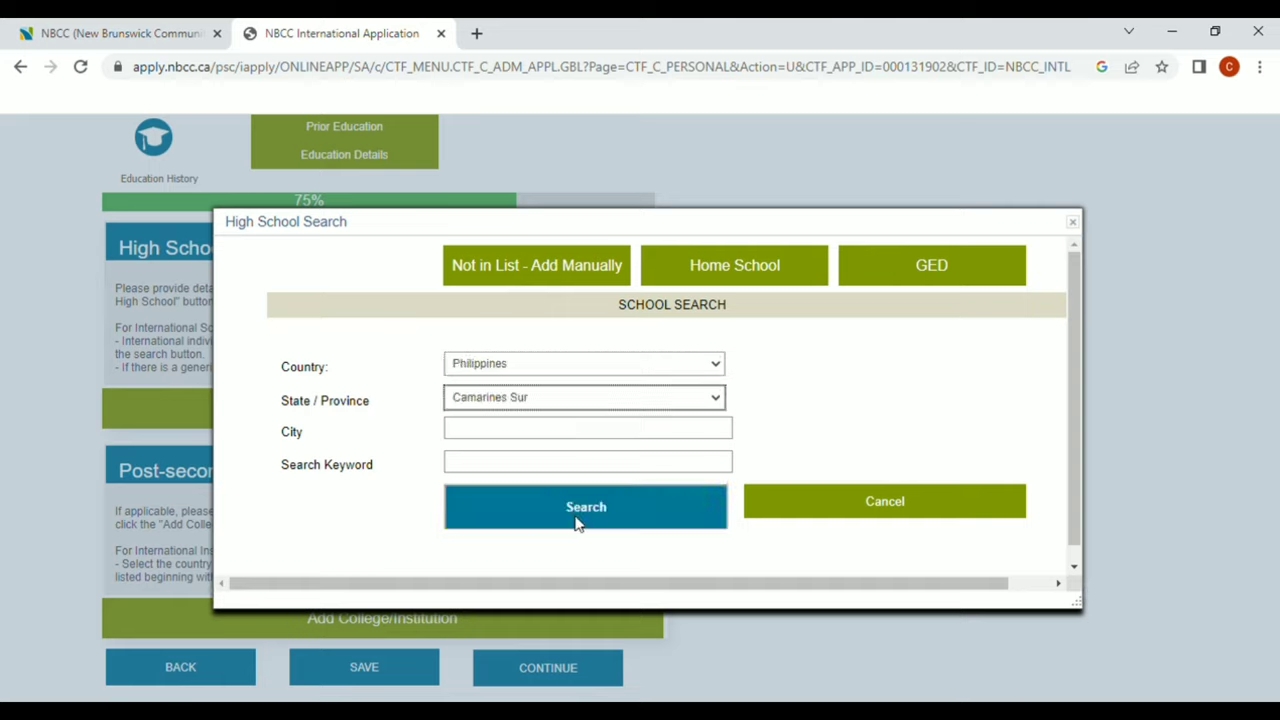
type("naga")
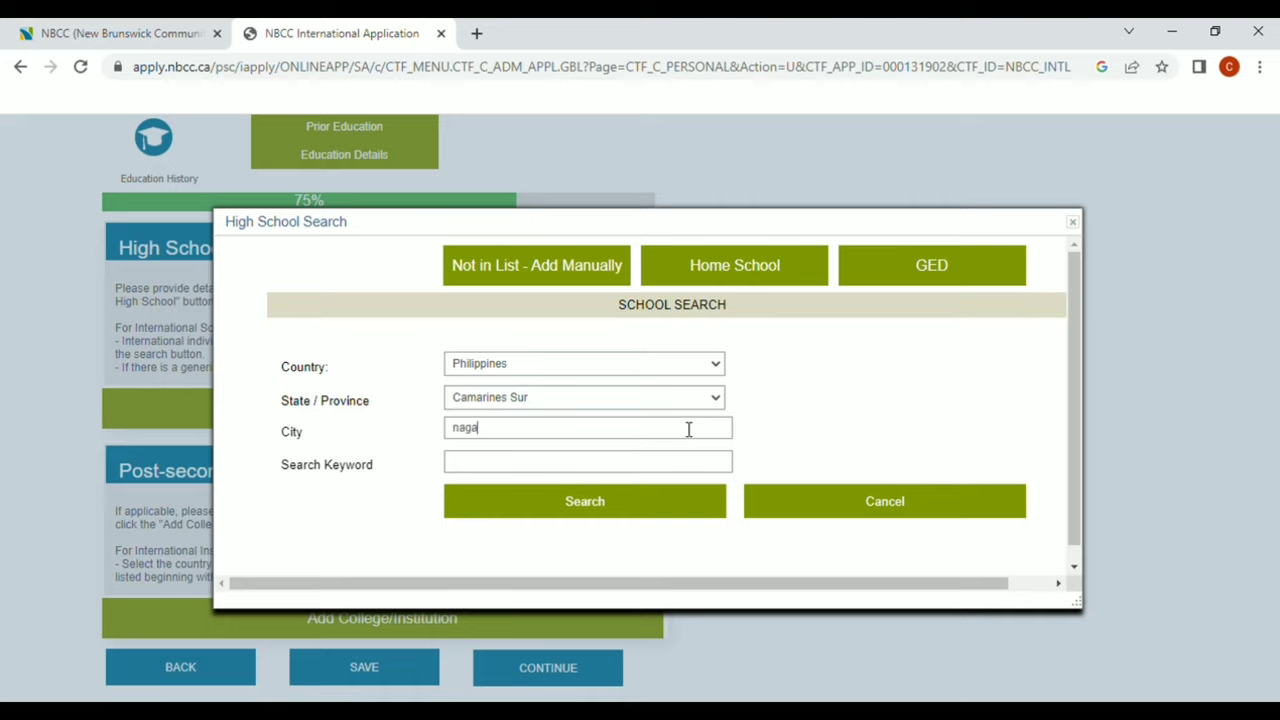
type(" city")
left_click(680, 469)
type("ateneo de naga u")
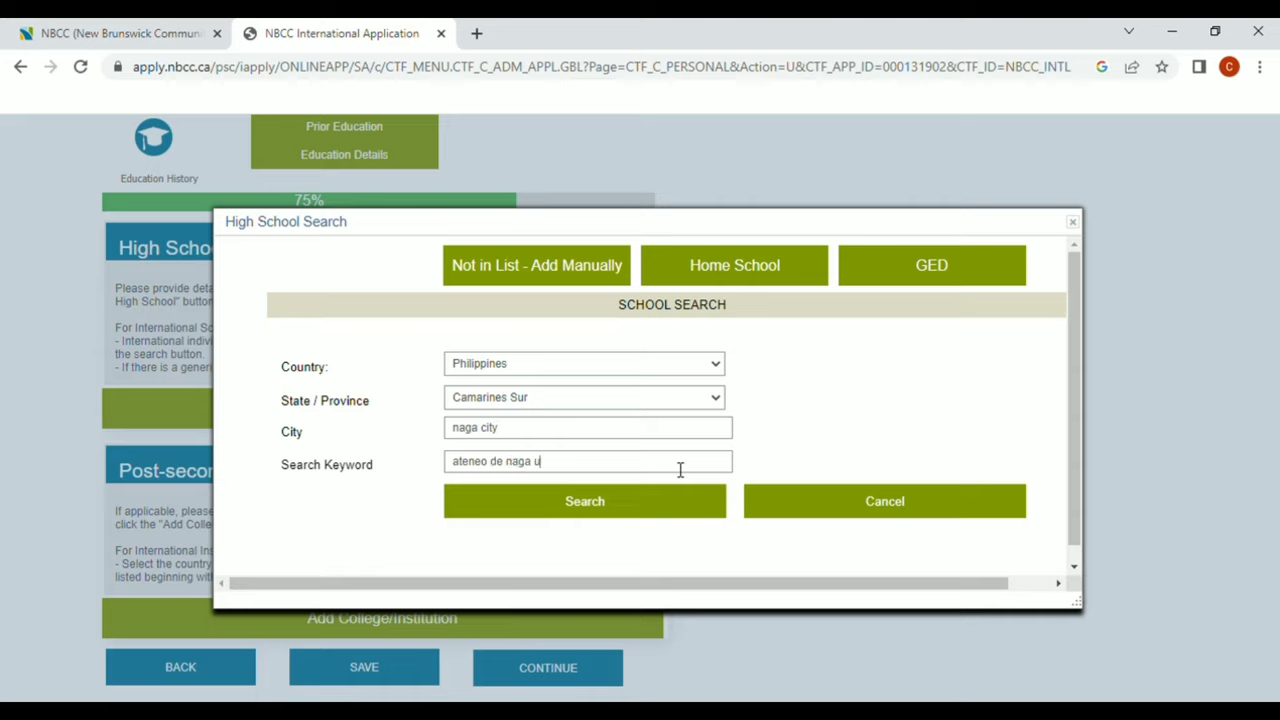
type("niversity")
left_click(699, 510)
key("Return")
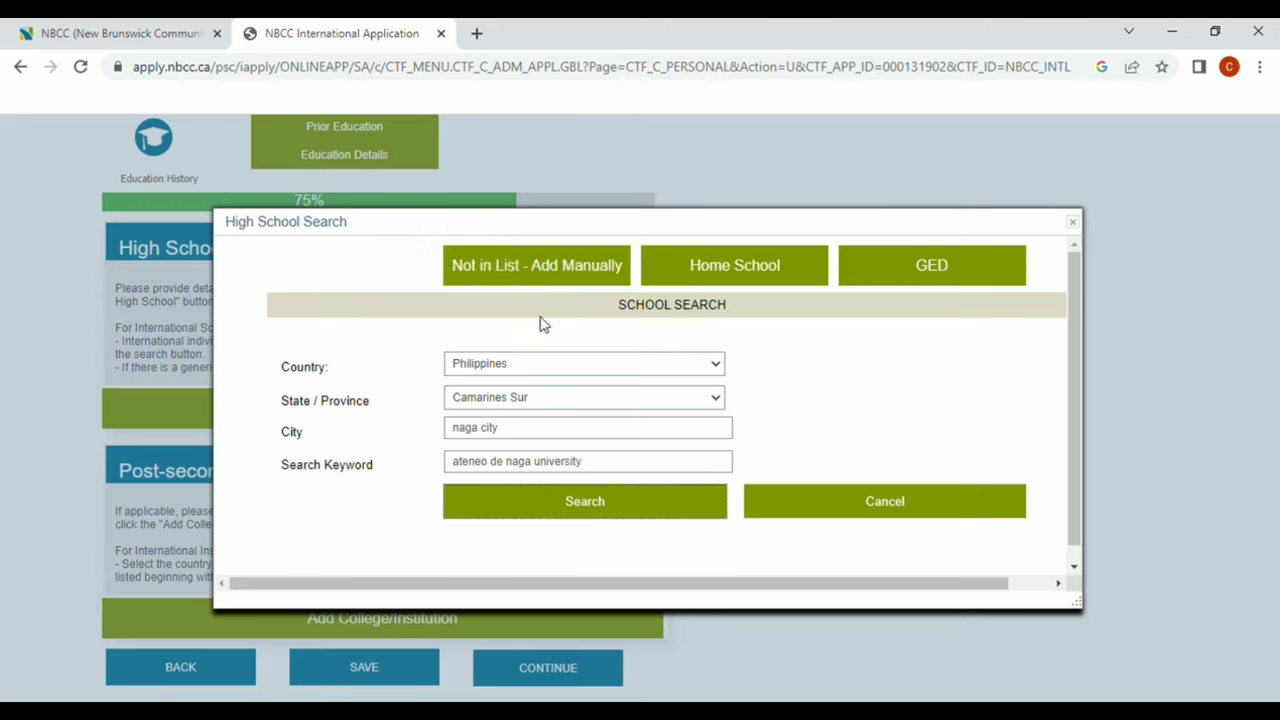
Manually add 'ateneo de naga university' attended 01/01/2005–01/01/2008, graduated 01/01/2008
left_click(550, 266)
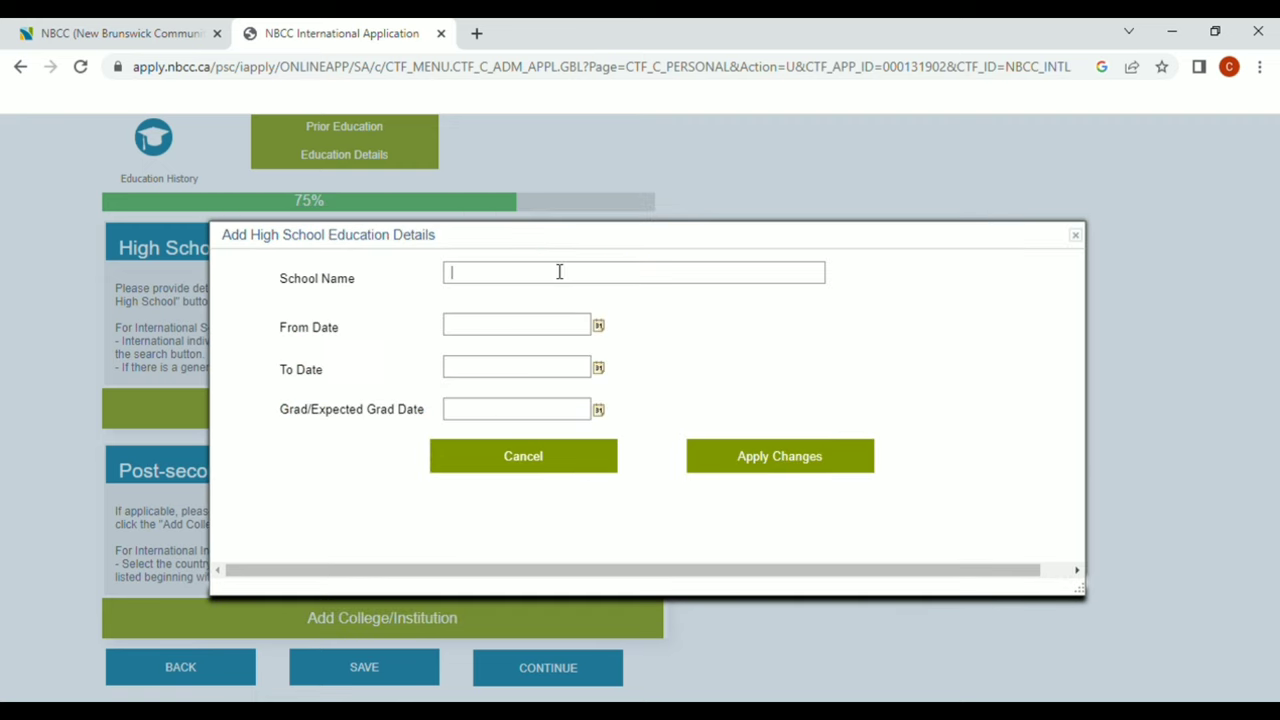
type("ateneo de naga university")
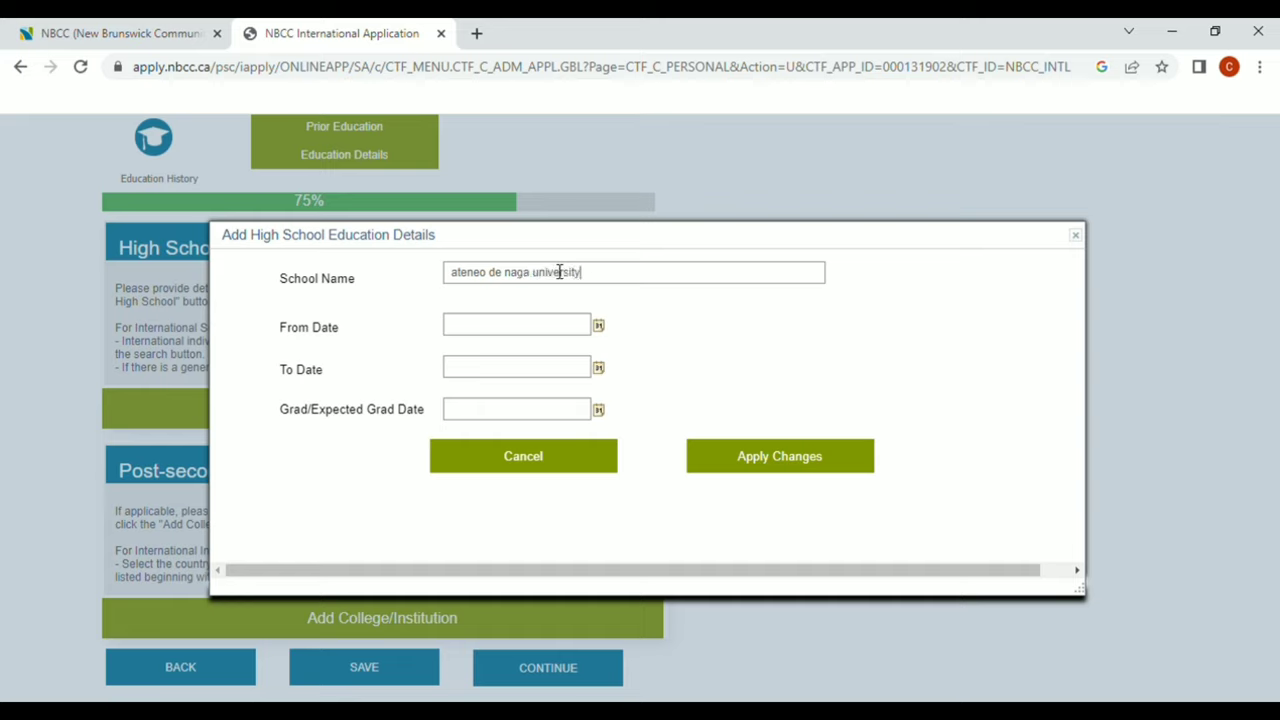
left_click(598, 326)
left_click(767, 386)
left_click(598, 368)
left_click(669, 379)
left_click(598, 410)
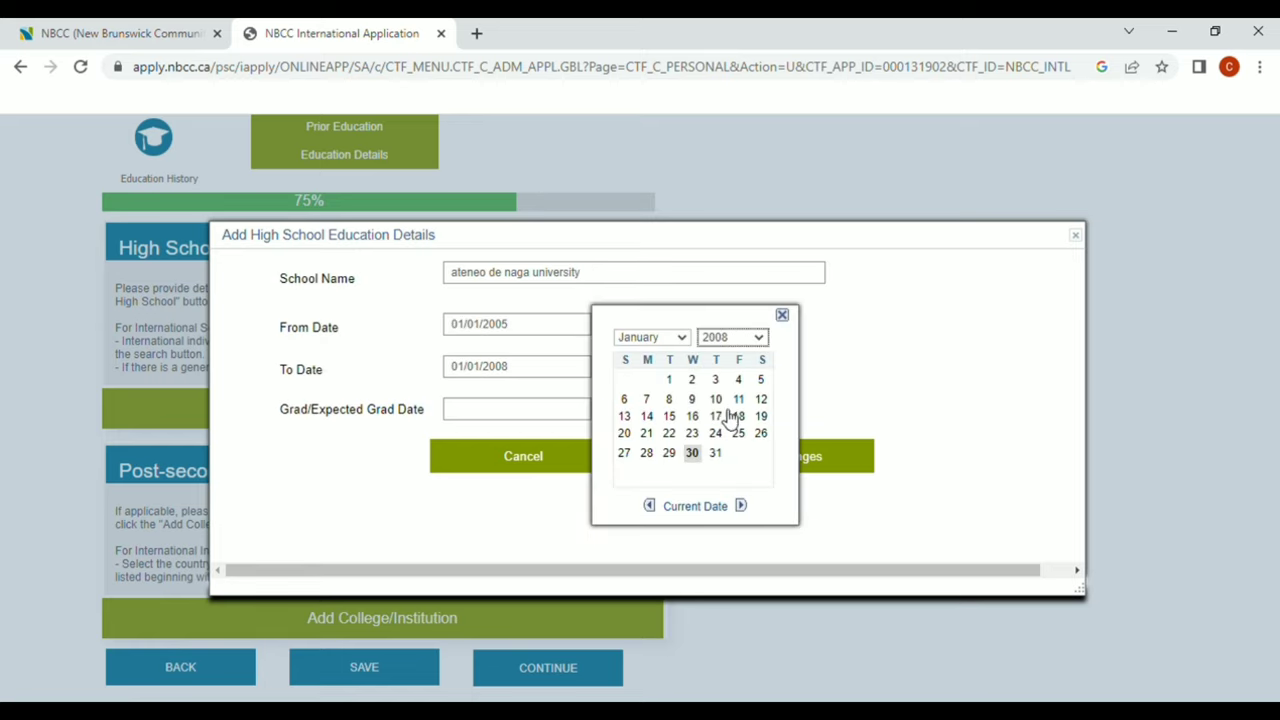
left_click(670, 380)
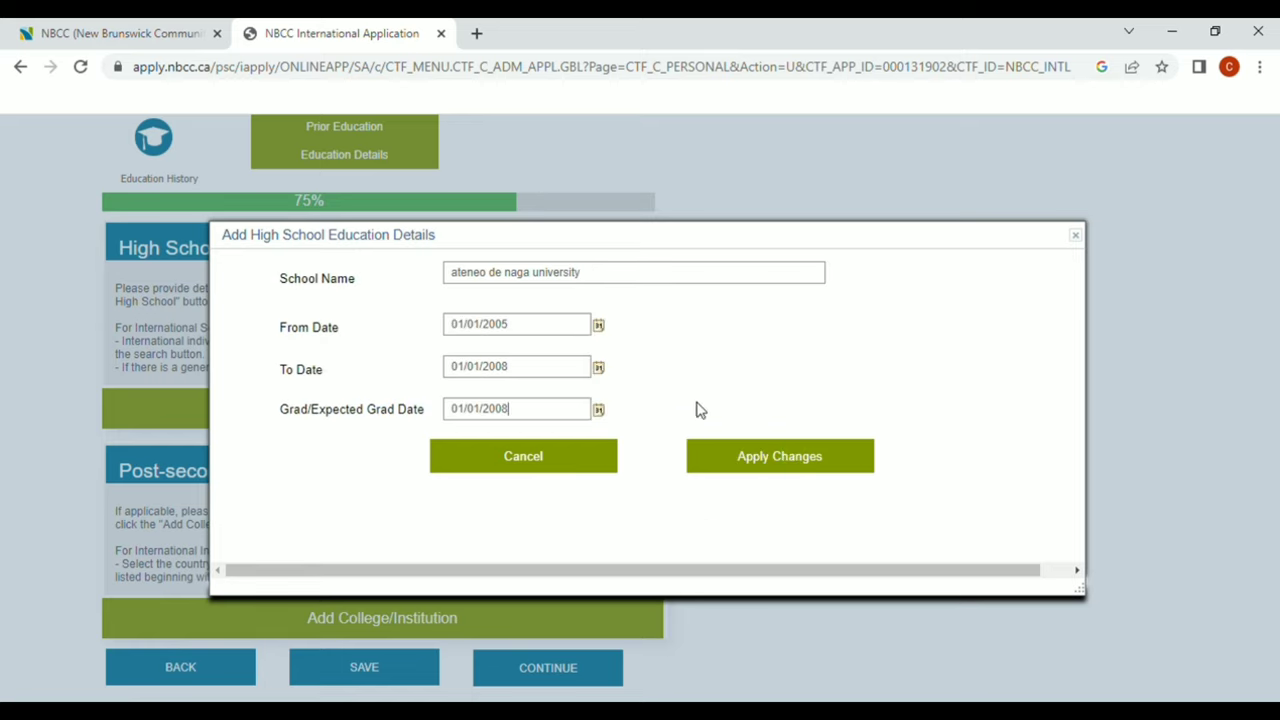
left_click(786, 476)
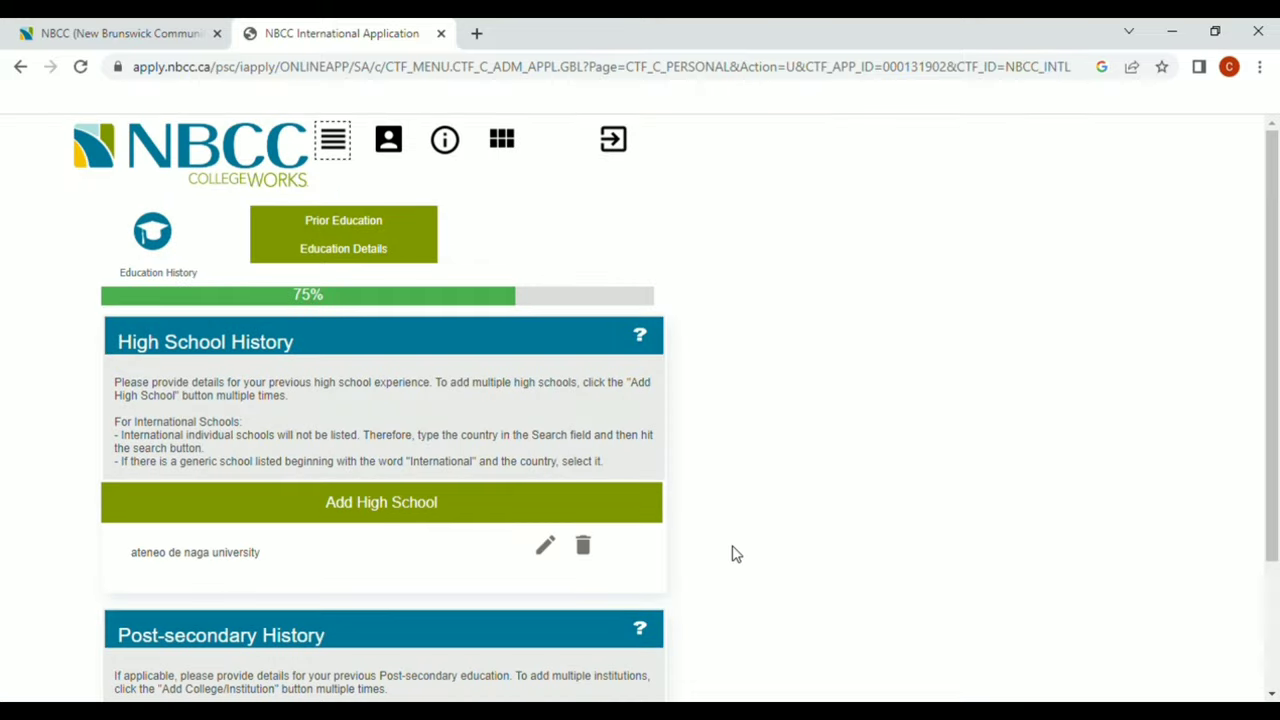
Search for 'ateneo de naga university' in Camarines Sur, naga city, finding no results
scroll(736, 553, "down", 1)
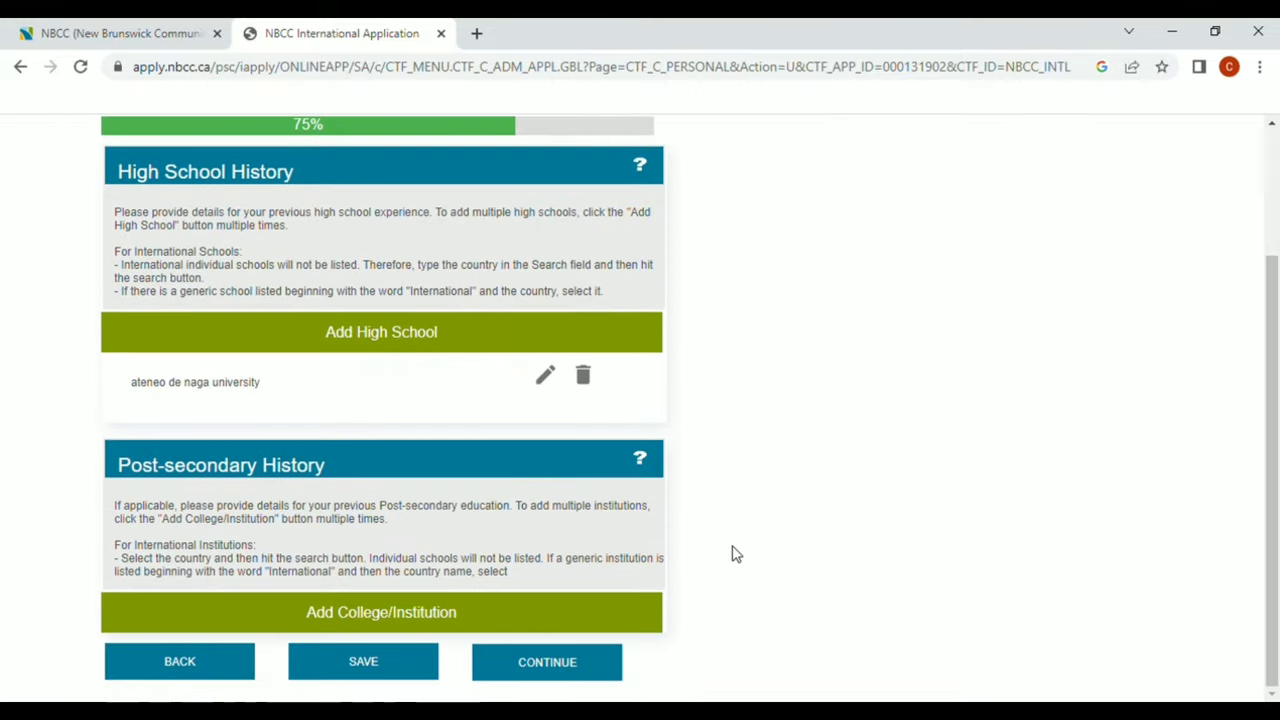
left_click(426, 614)
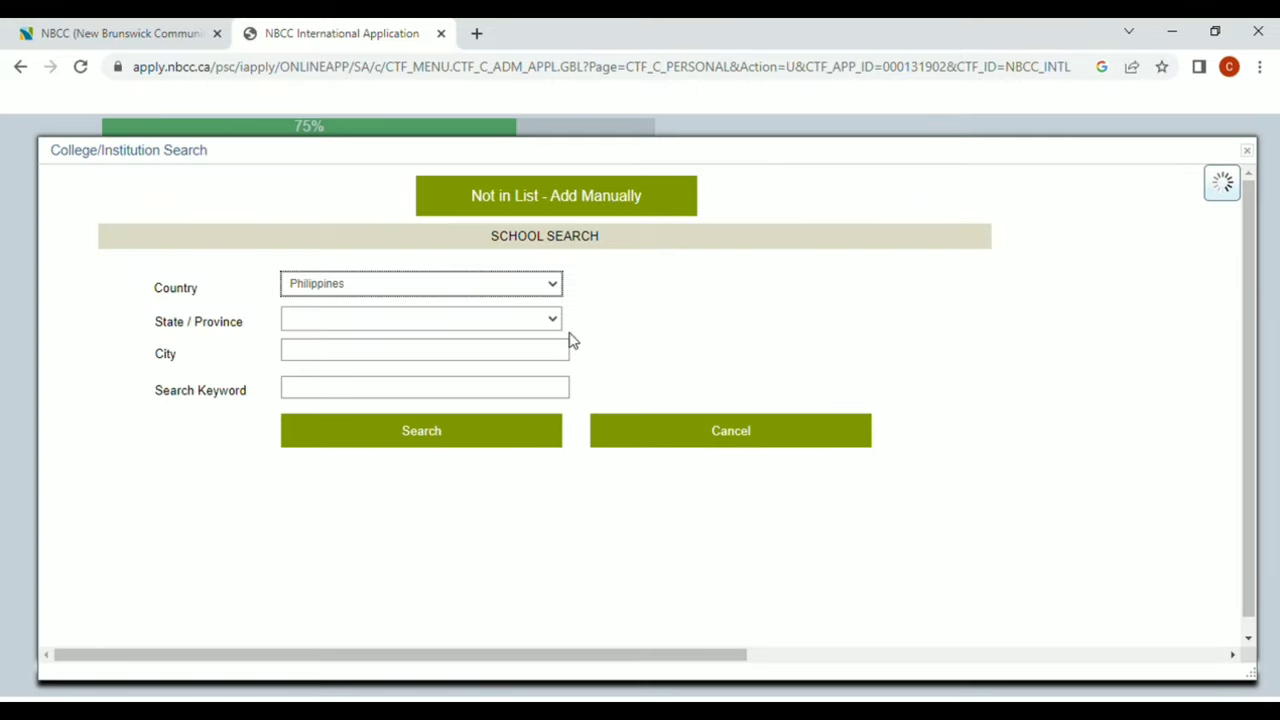
left_click(553, 322)
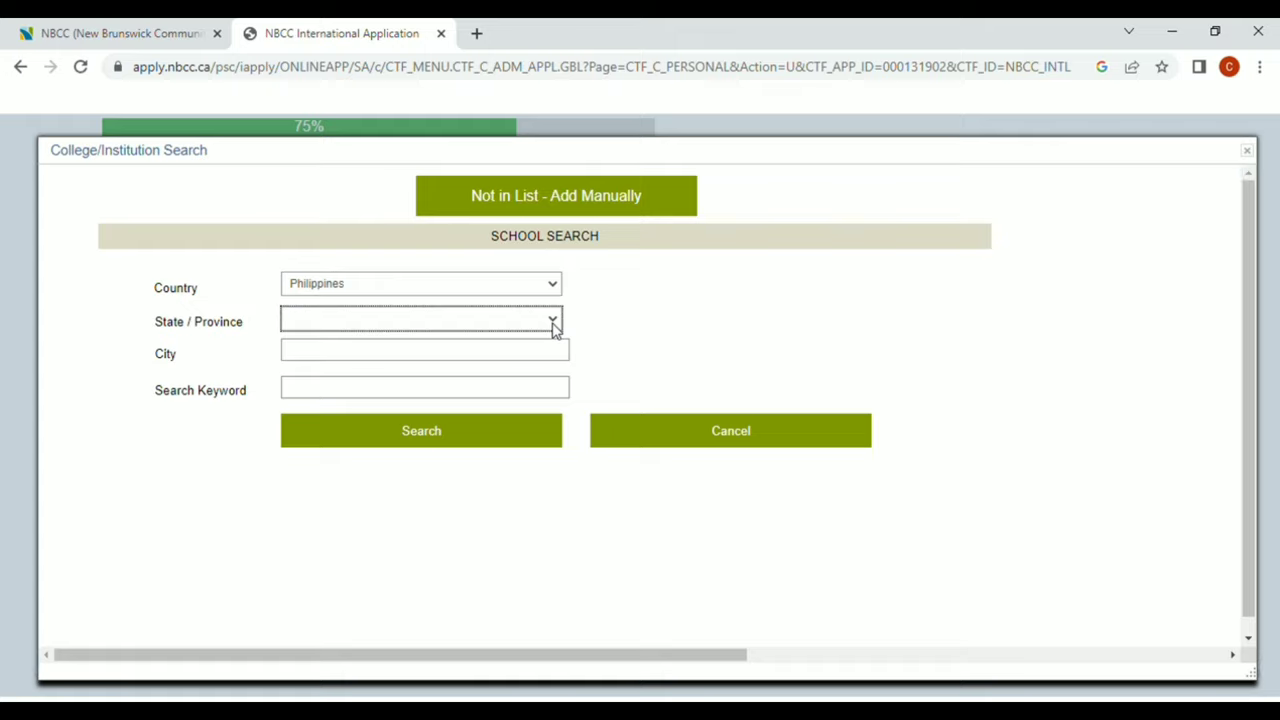
left_click(424, 450)
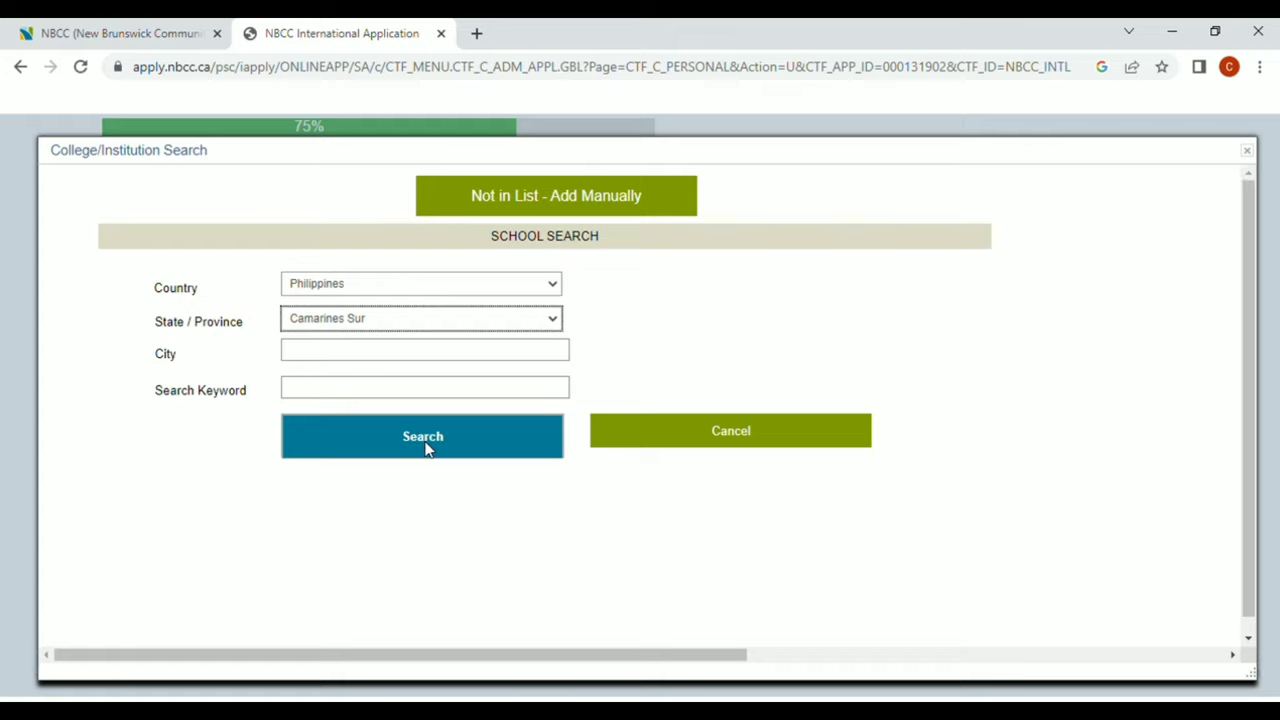
left_click(526, 364)
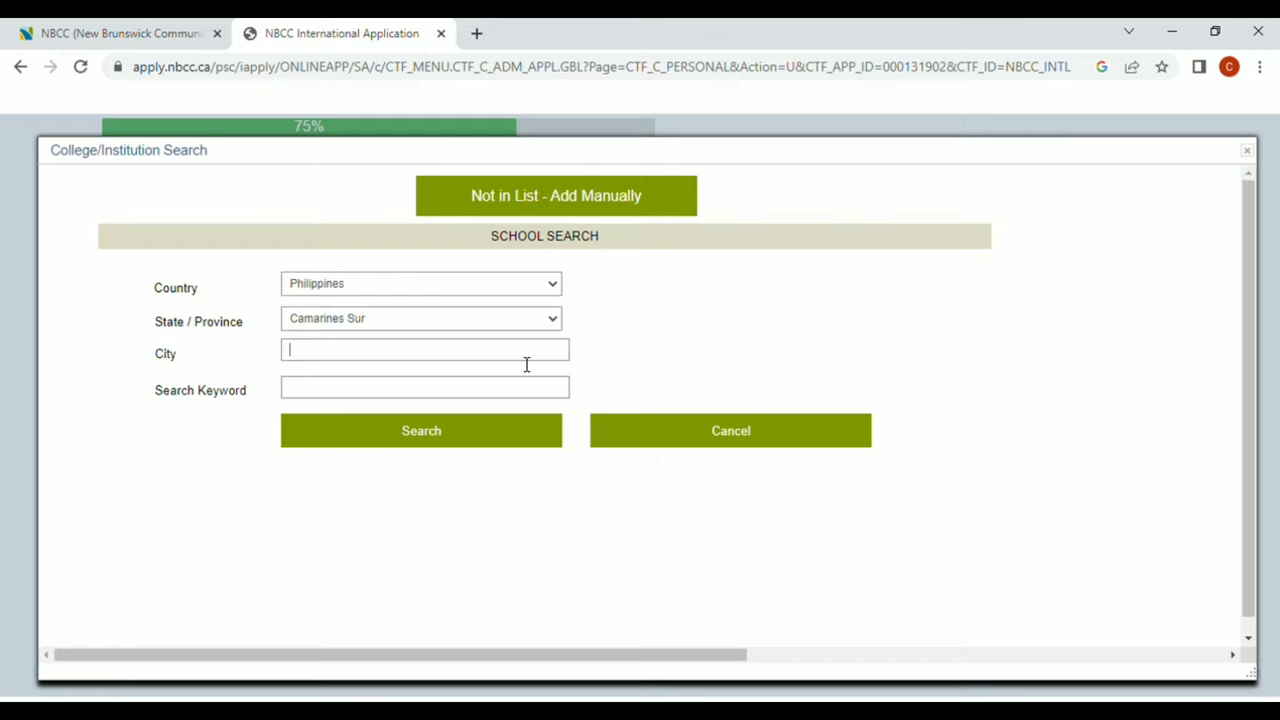
type("naga city")
left_click(524, 396)
type("ateneo de naga")
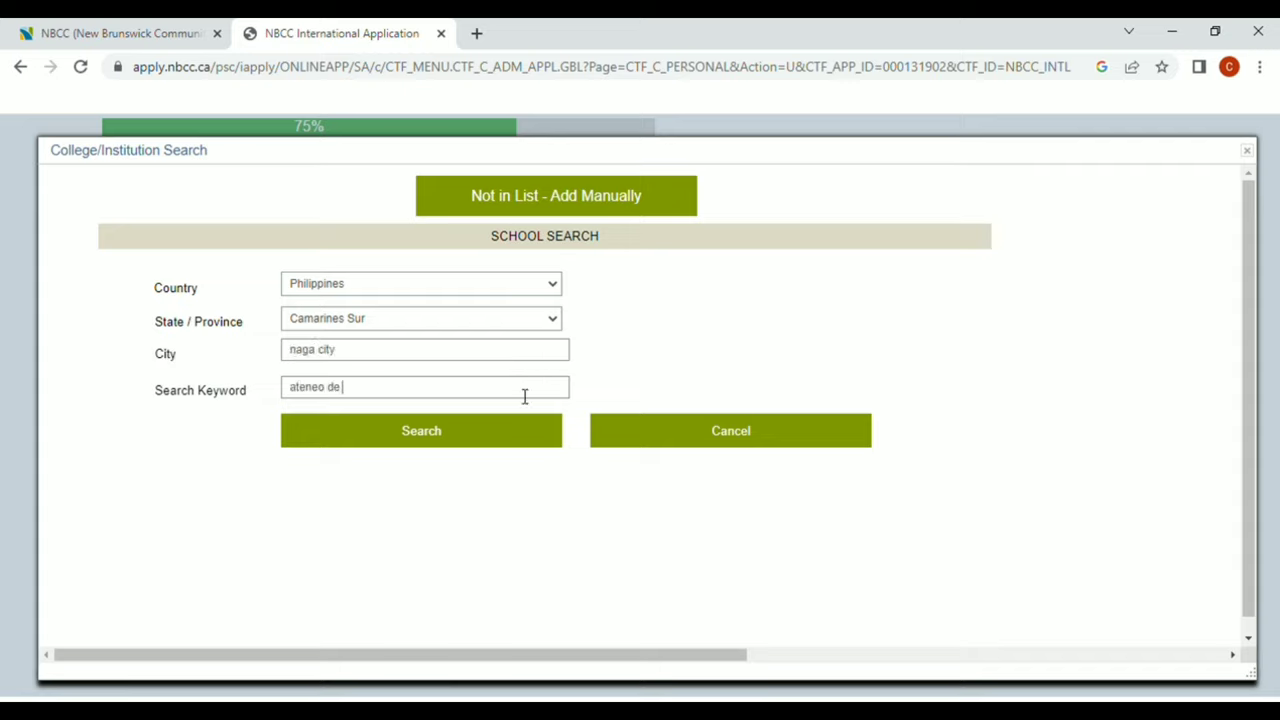
type(" university")
left_click(522, 452)
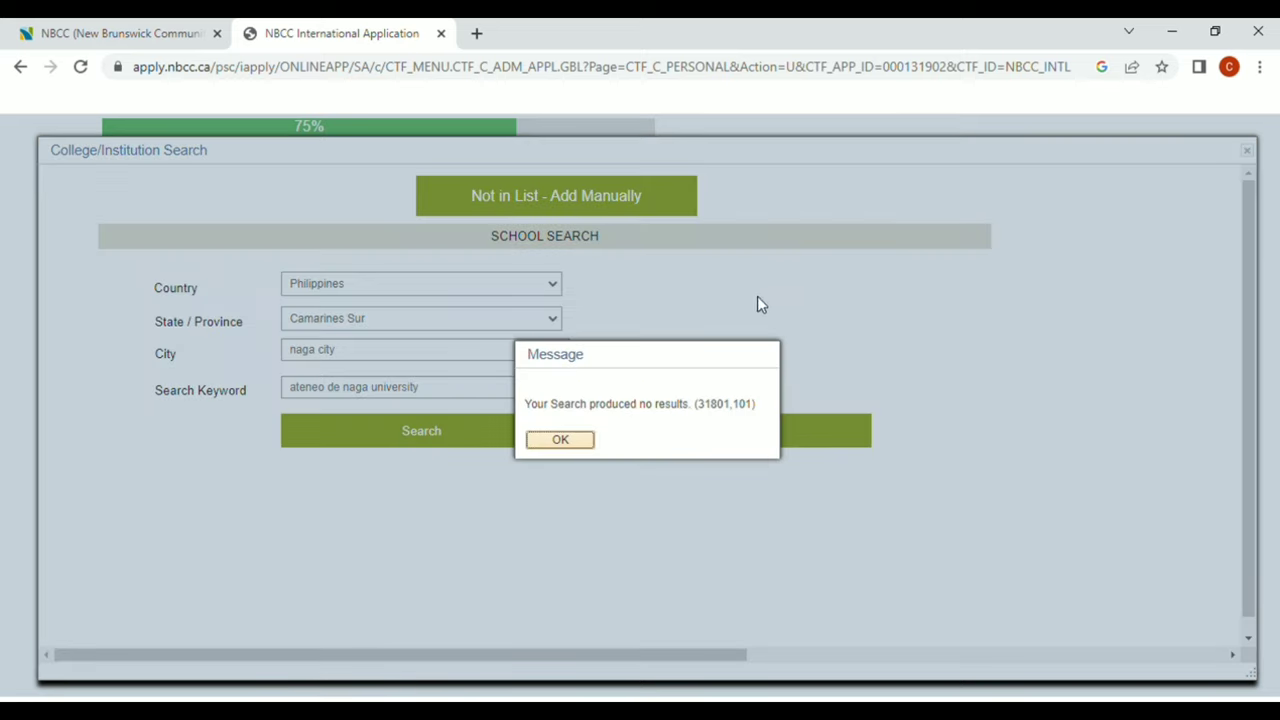
left_click(575, 445)
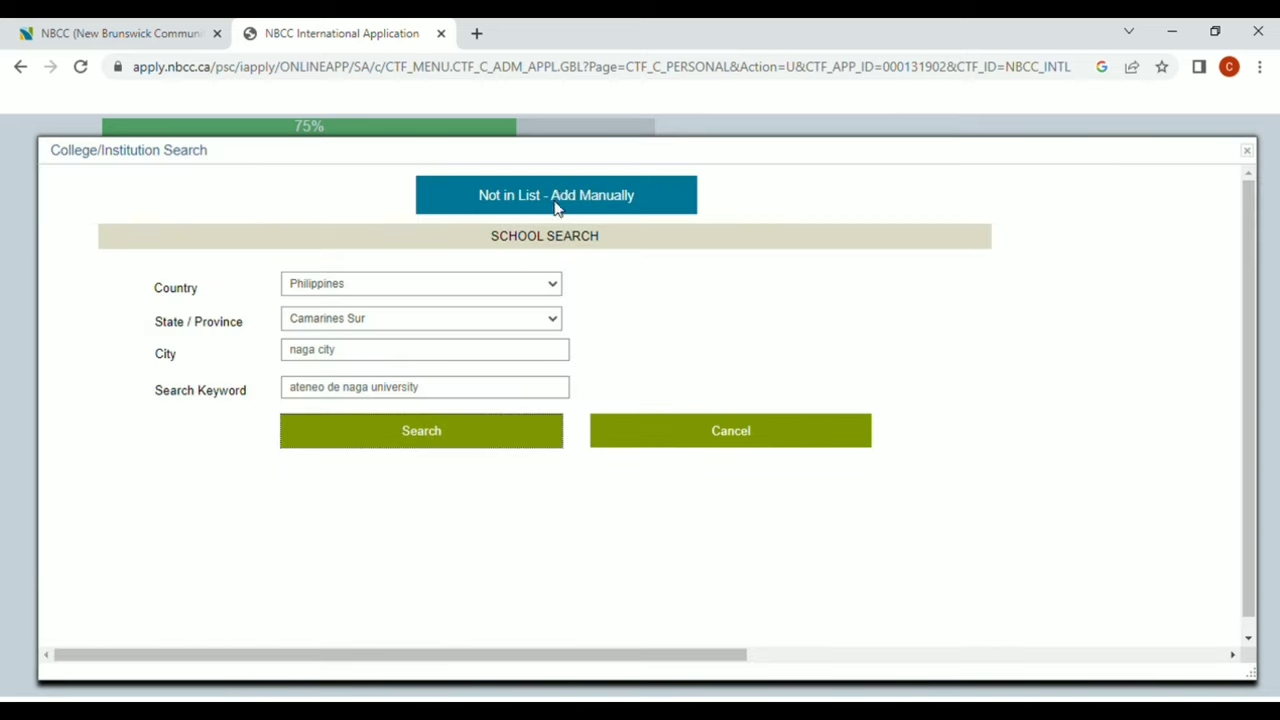
Manually add 'ateneo de naga university' attended 01/01/08–01/01/12, graduating 01/01/12
left_click(556, 195)
type("ateneo d")
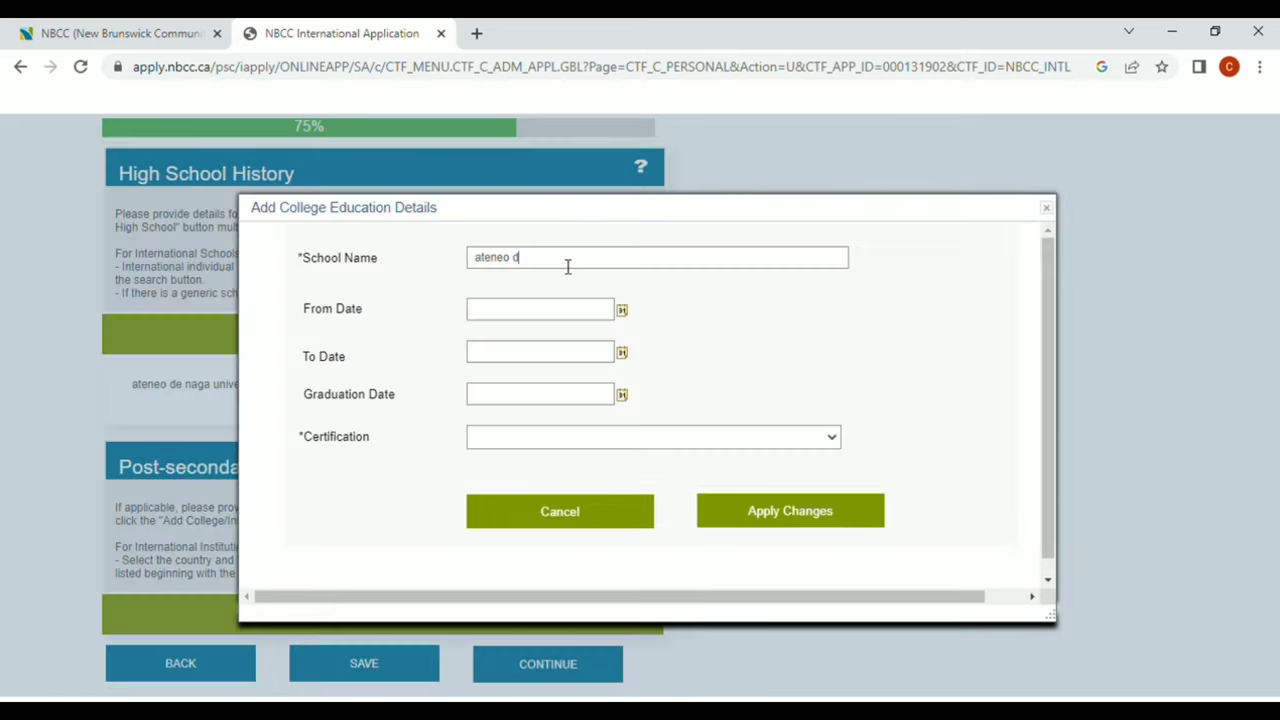
type("e naga university")
left_click(621, 310)
left_click(676, 393)
left_click(621, 352)
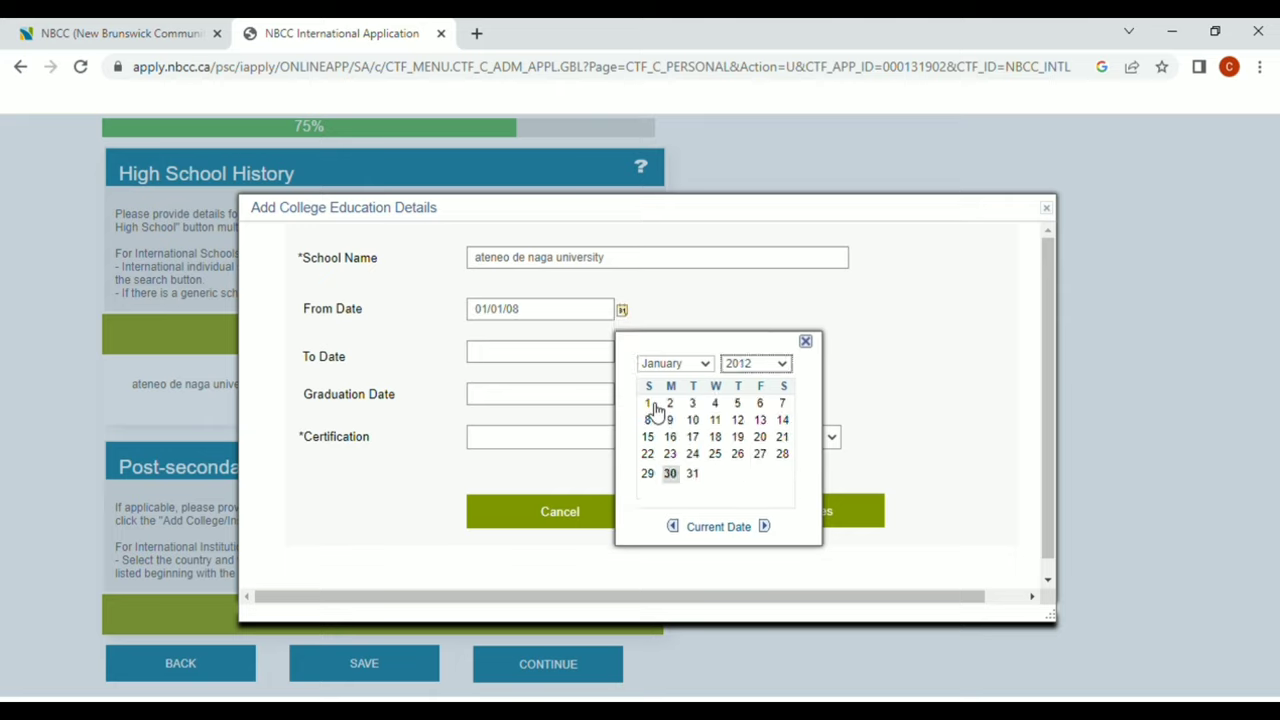
left_click(650, 400)
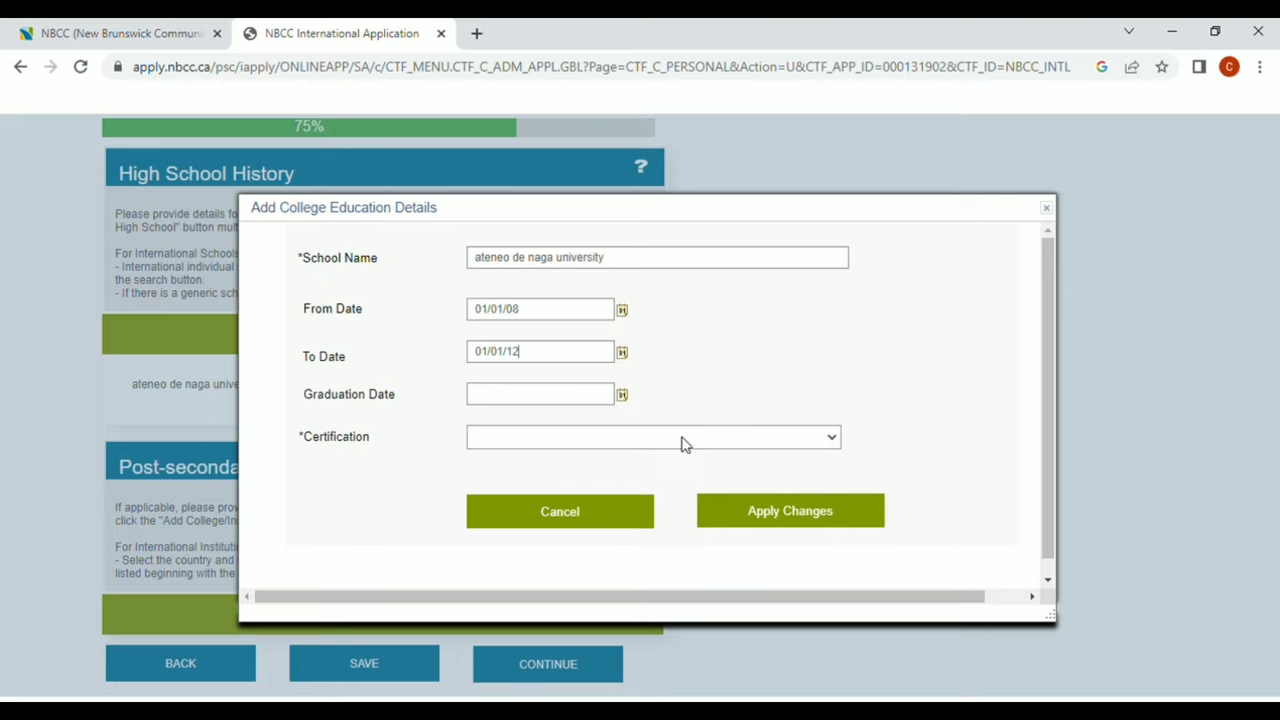
left_click(626, 396)
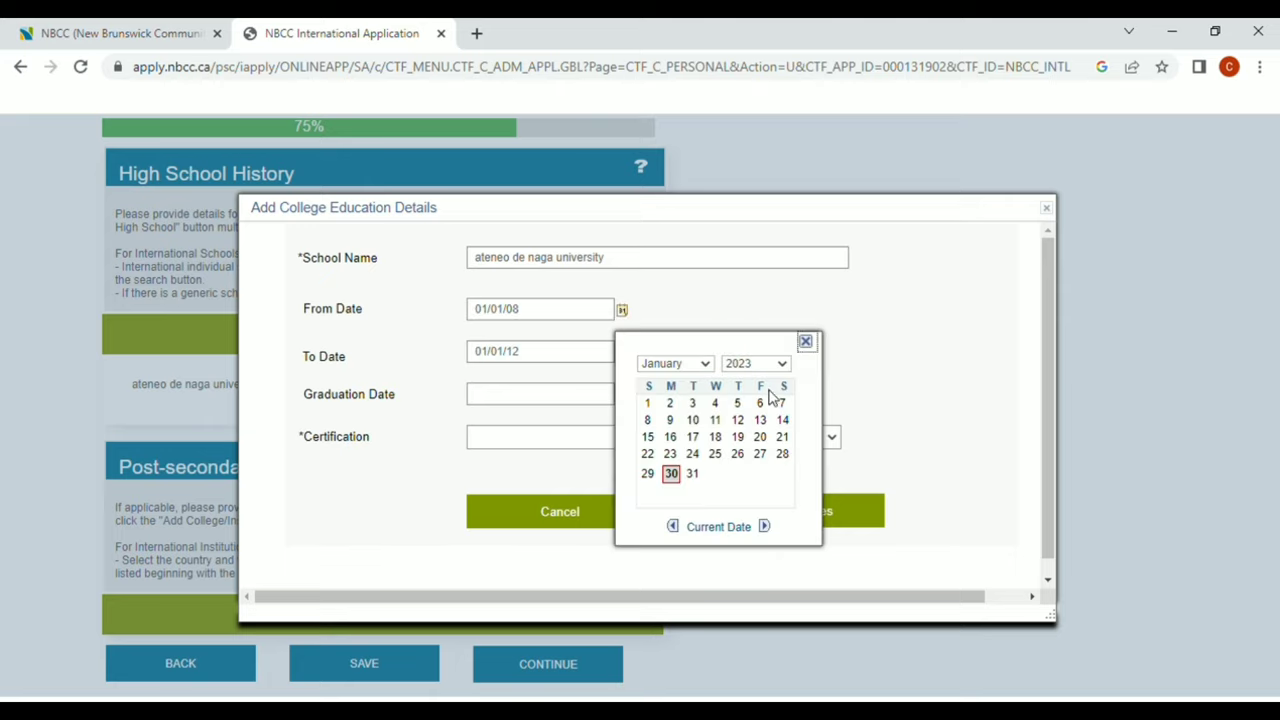
left_click(785, 365)
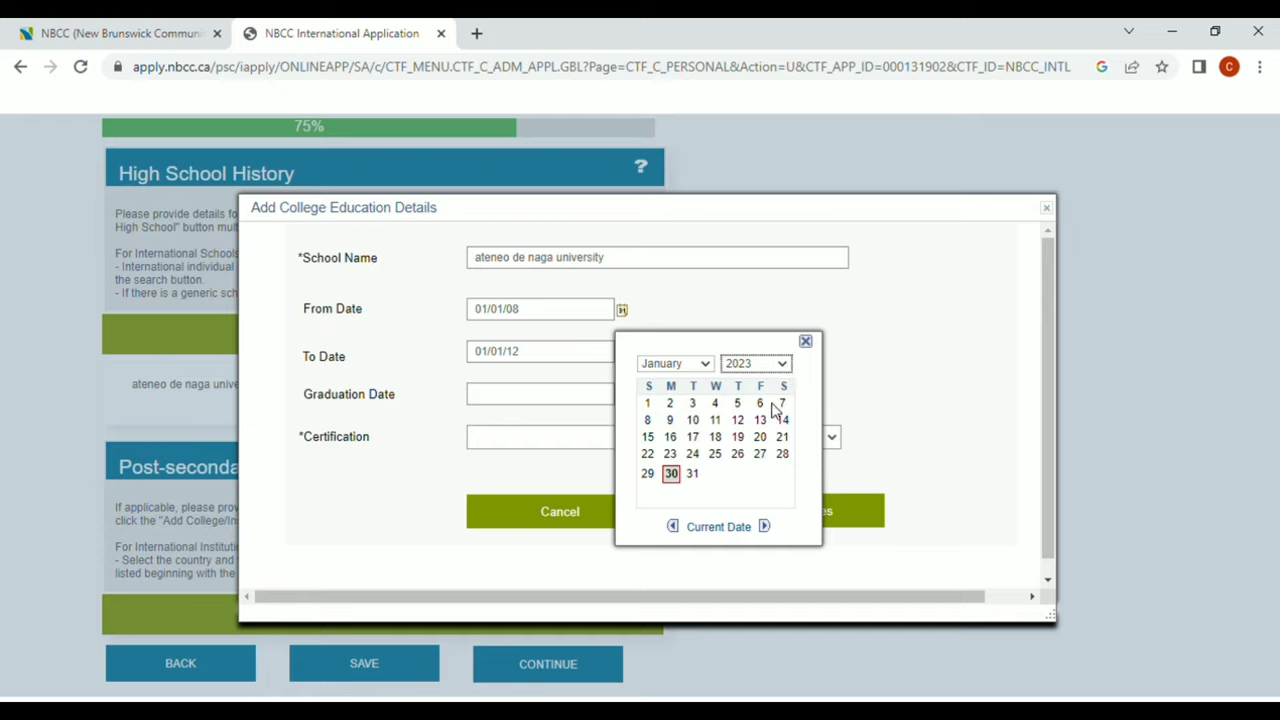
left_click(760, 508)
left_click(648, 404)
left_click(862, 529)
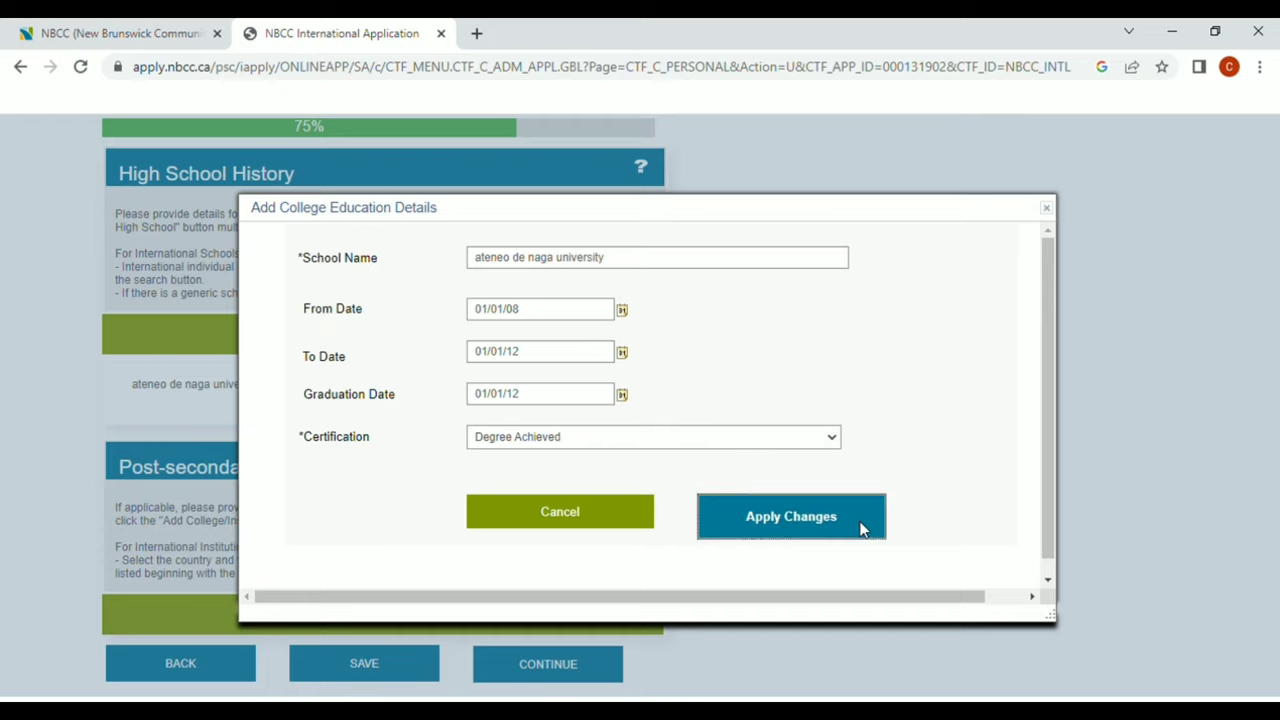
Set the Highest Level of Education to Bachelor Degree
left_click(603, 674)
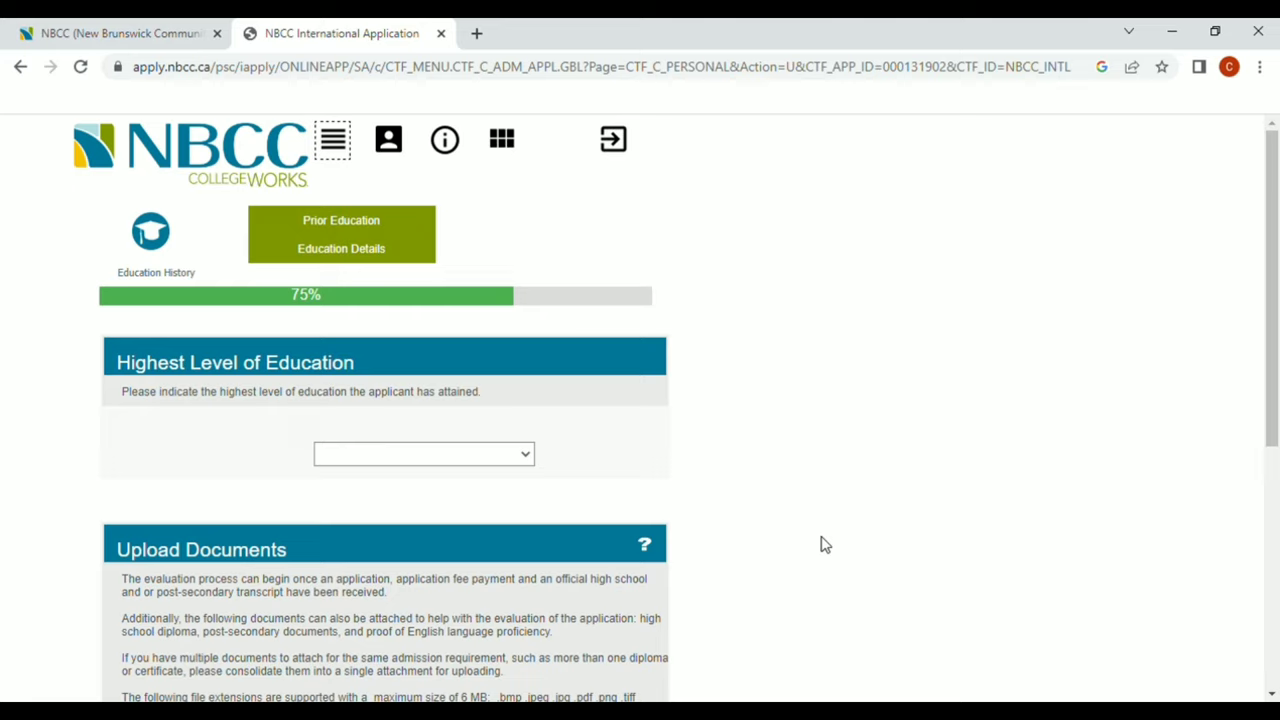
left_click(527, 457)
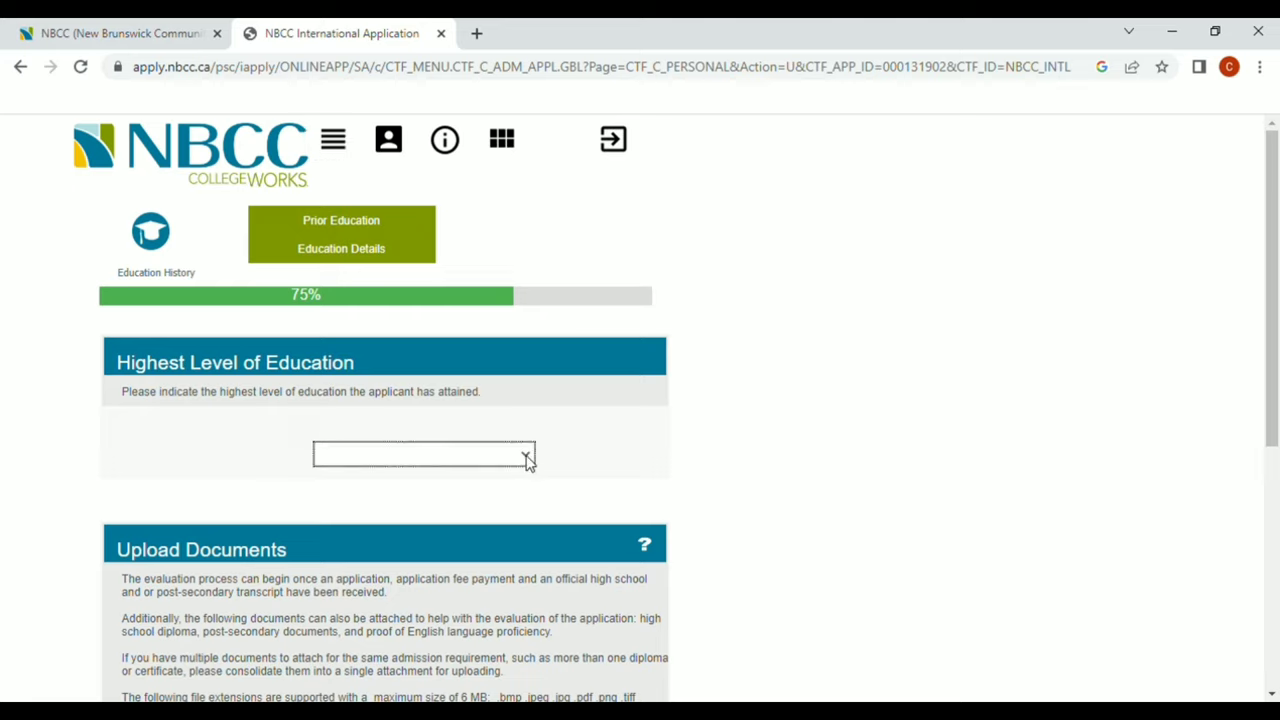
left_click(526, 489)
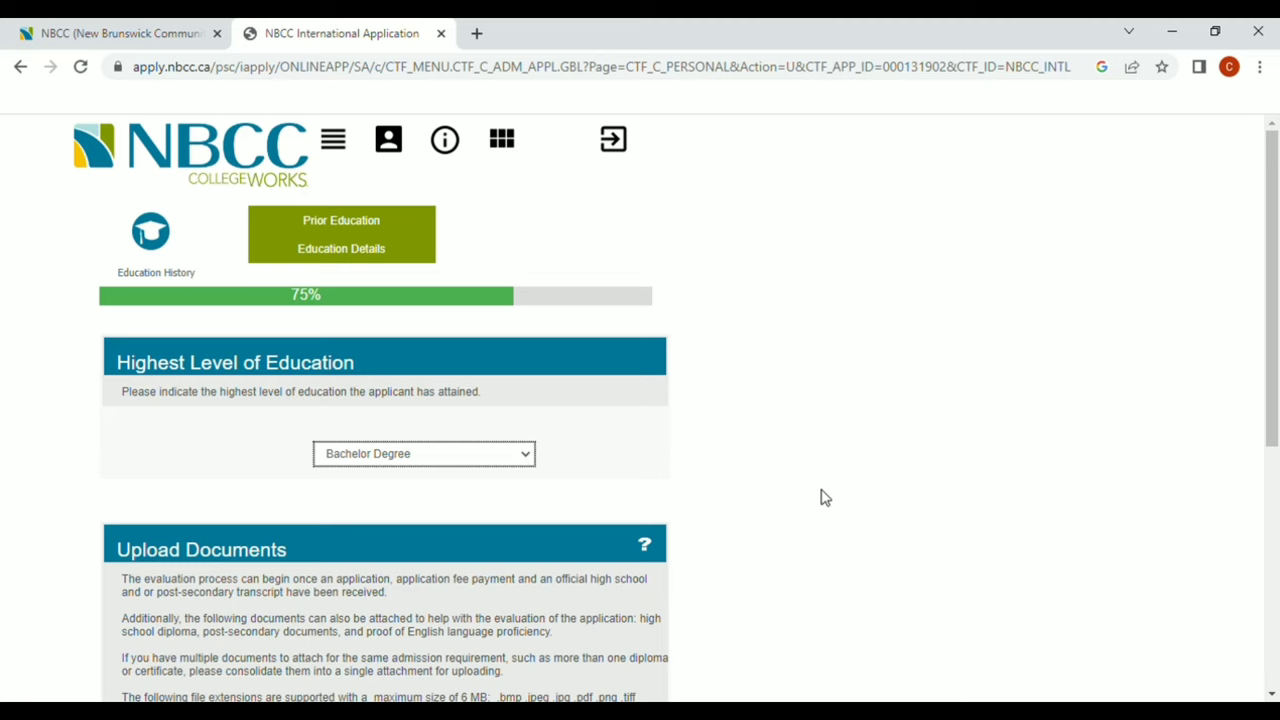
Start attaching a file for the International High School Transcript
scroll(820, 497, "down", 2)
scroll(820, 497, "down", 1)
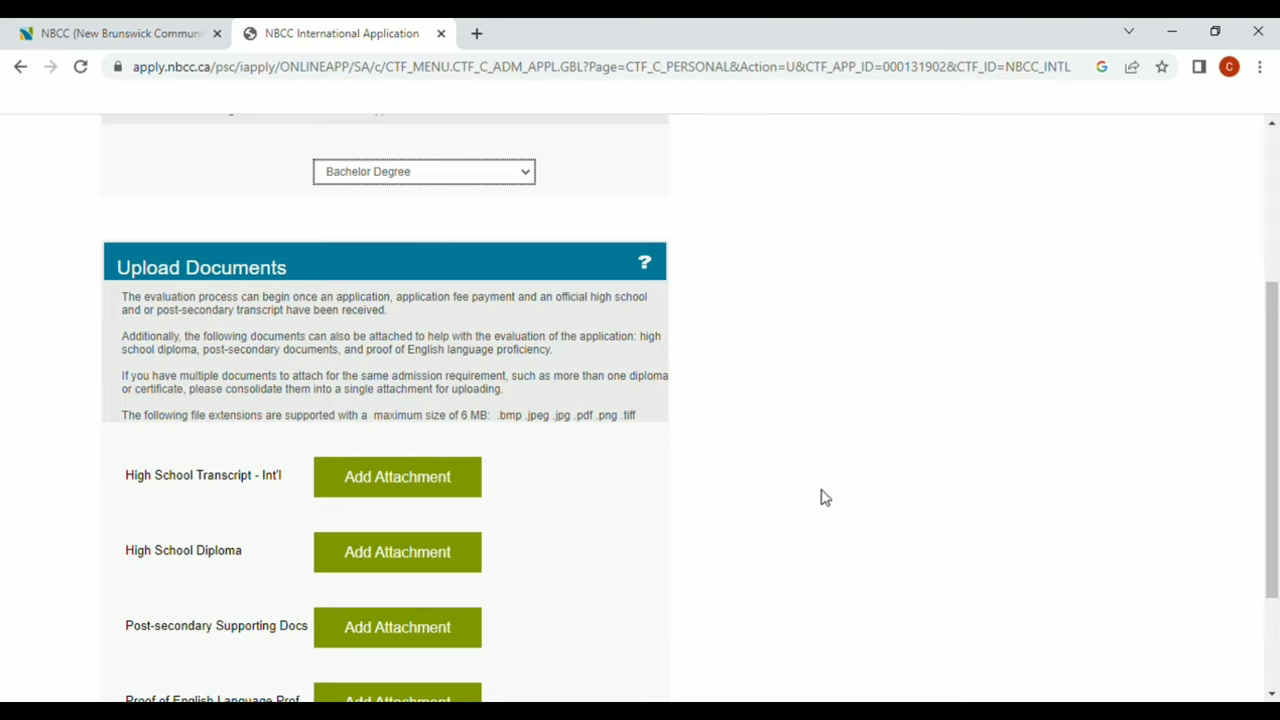
scroll(820, 497, "down", 1)
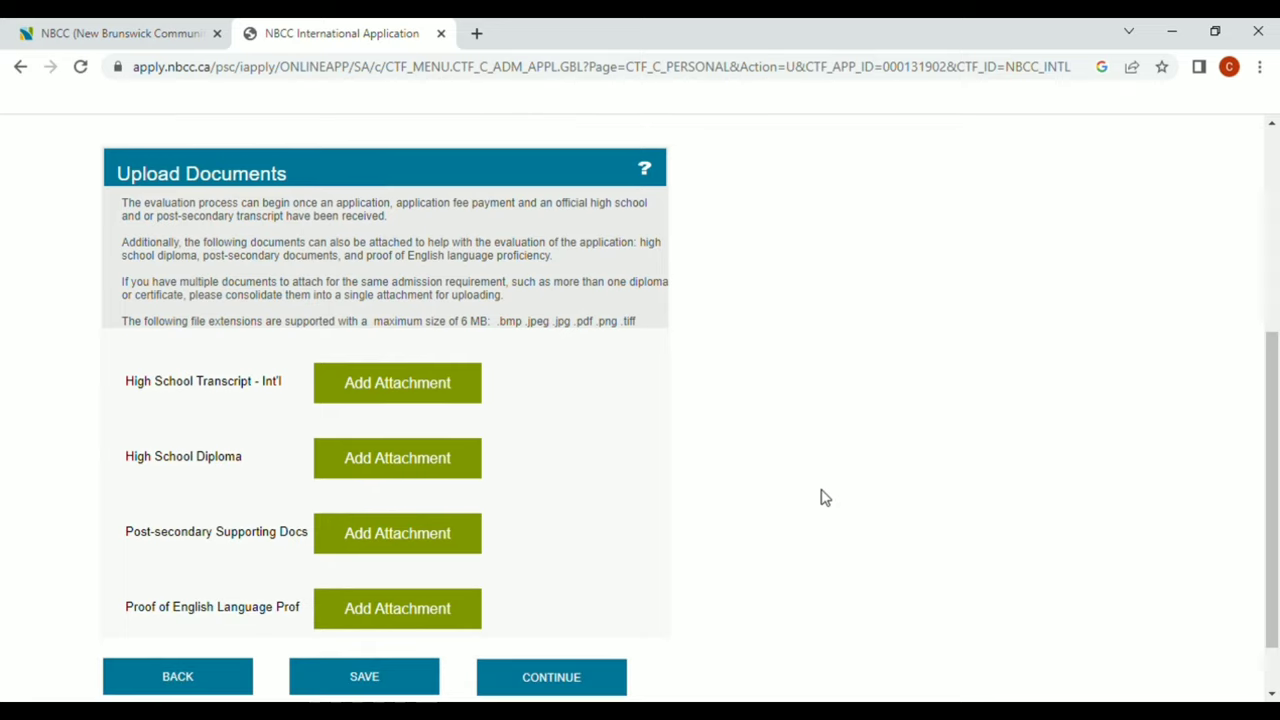
left_click(401, 381)
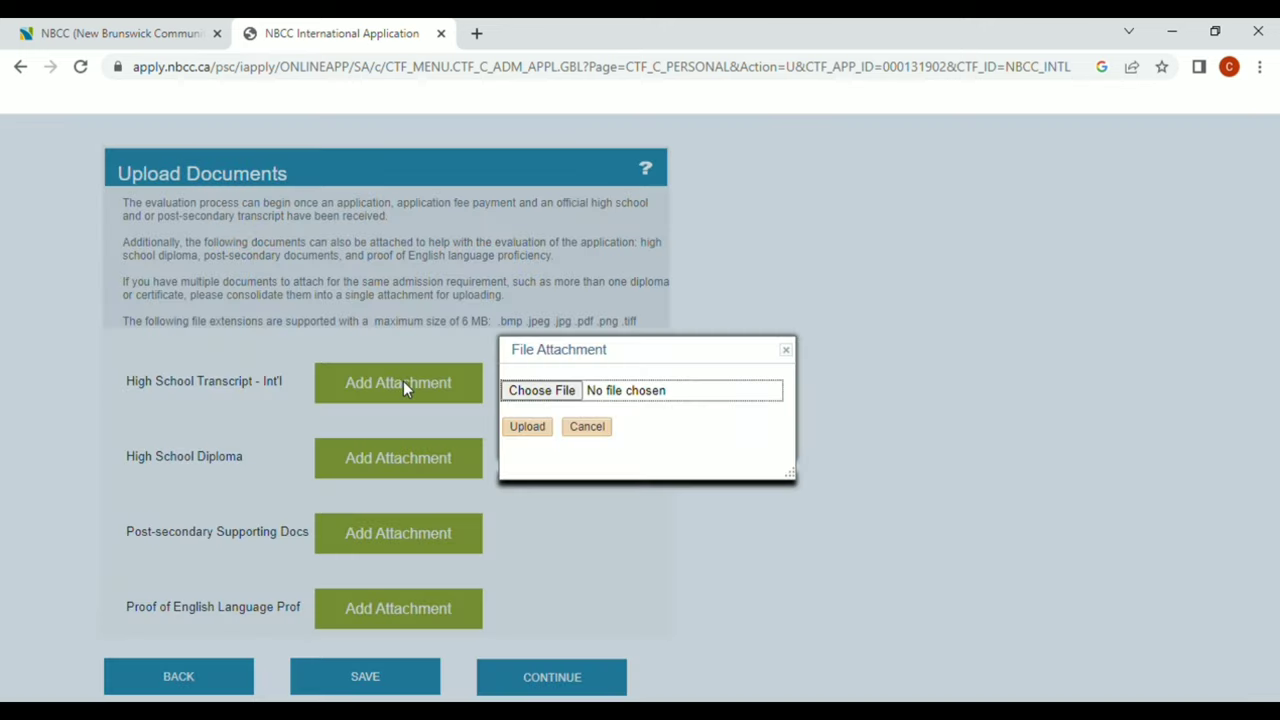
left_click(541, 390)
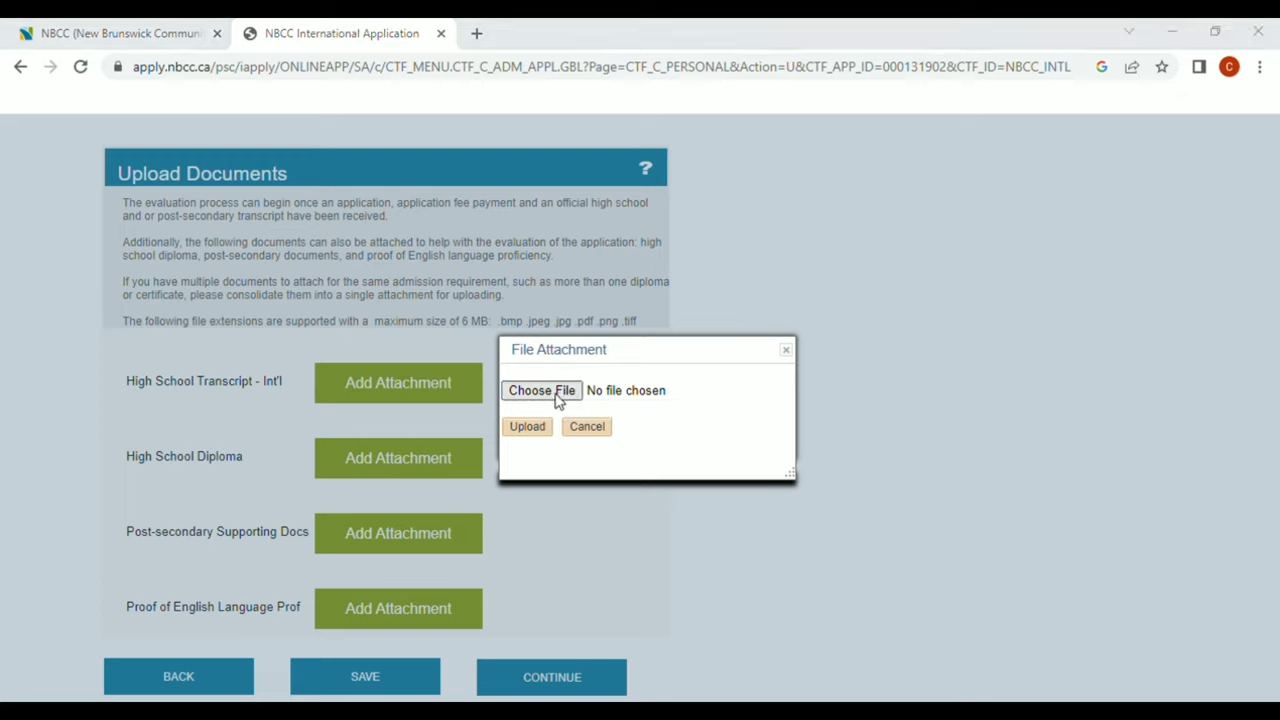